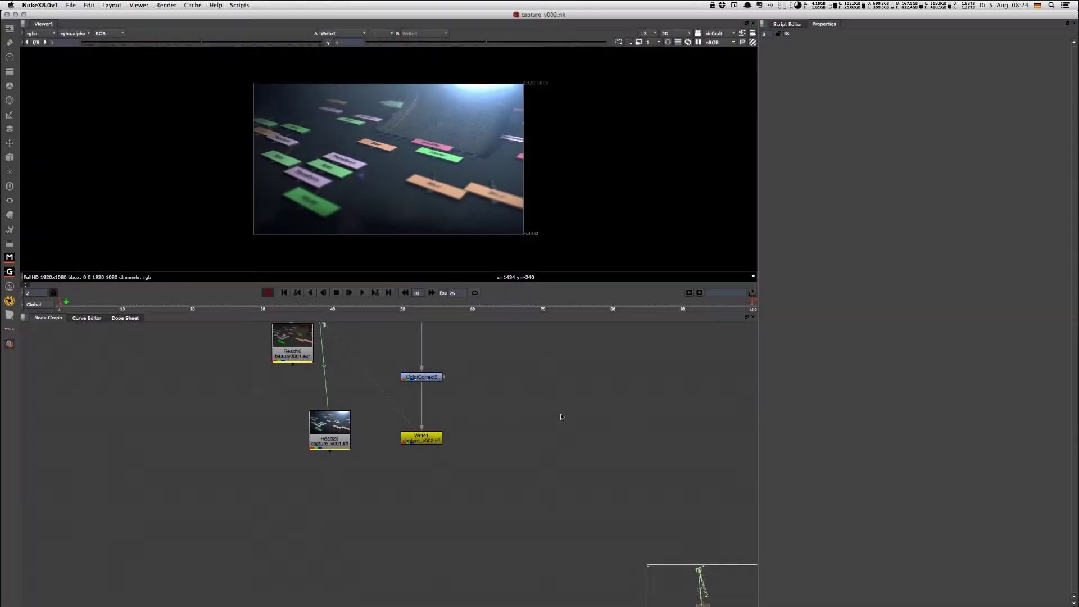
# - Open the capture nodes panel from Scripts > capture and move it aside
pyautogui.click(239, 5)
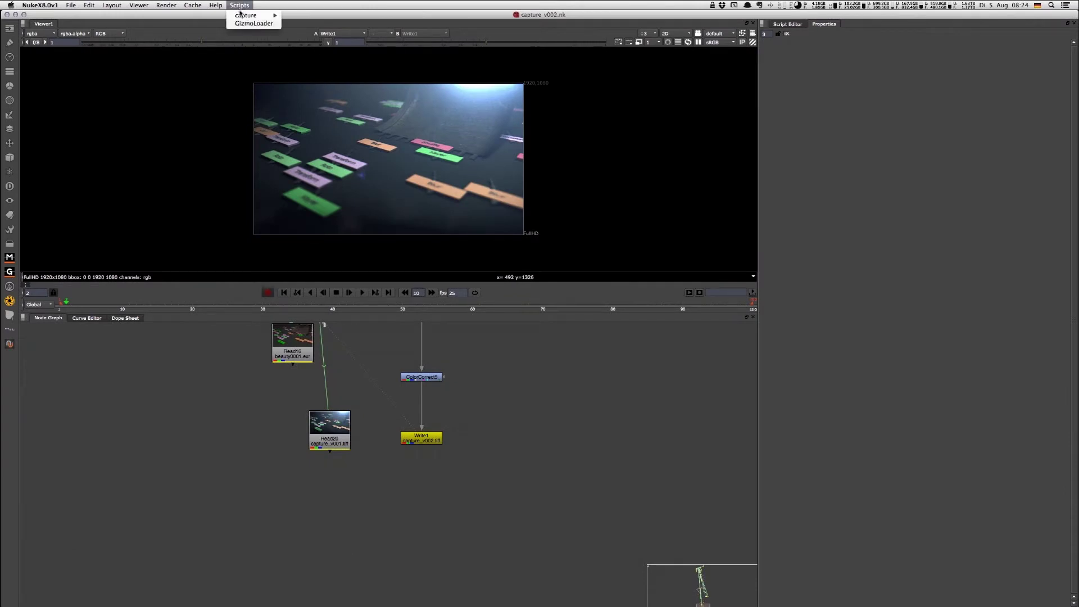
pyautogui.moveTo(243, 16)
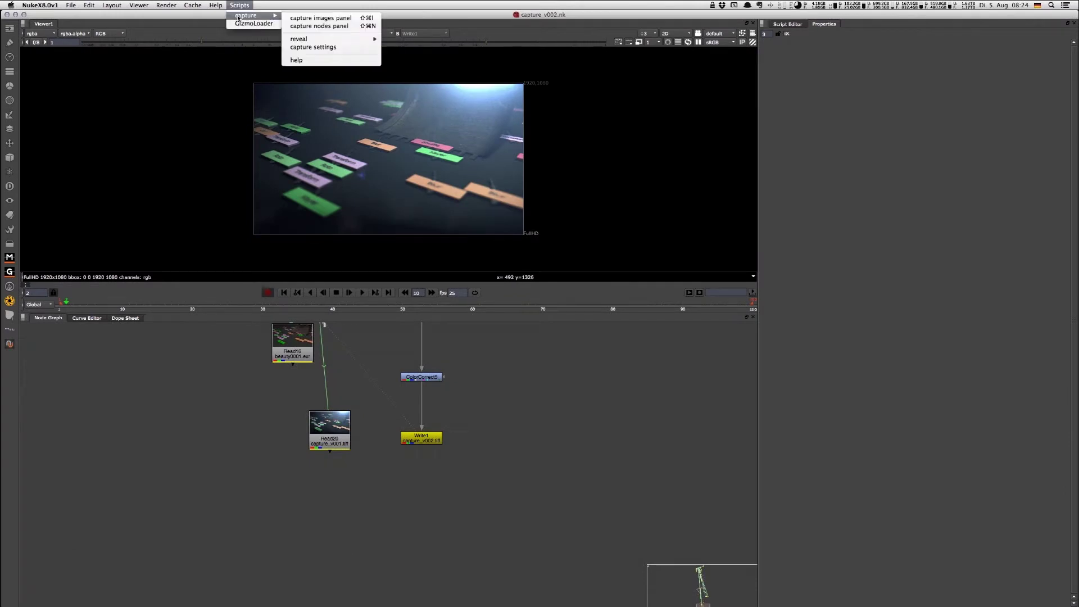
pyautogui.click(309, 27)
pyautogui.moveTo(416, 178); pyautogui.dragTo(688, 162)
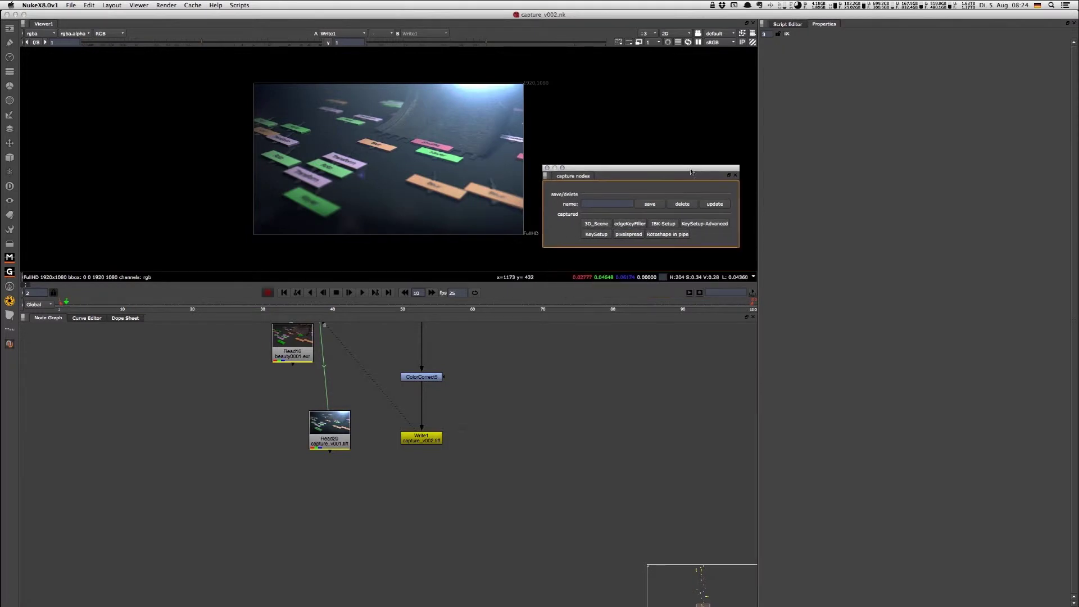
# - Paste a captured keying setup and the 3DSceneSetup camera, scene and render nodes into the enlarged graph
pyautogui.click(690, 228)
pyautogui.press('space')
pyautogui.scroll(4, 442, 234)
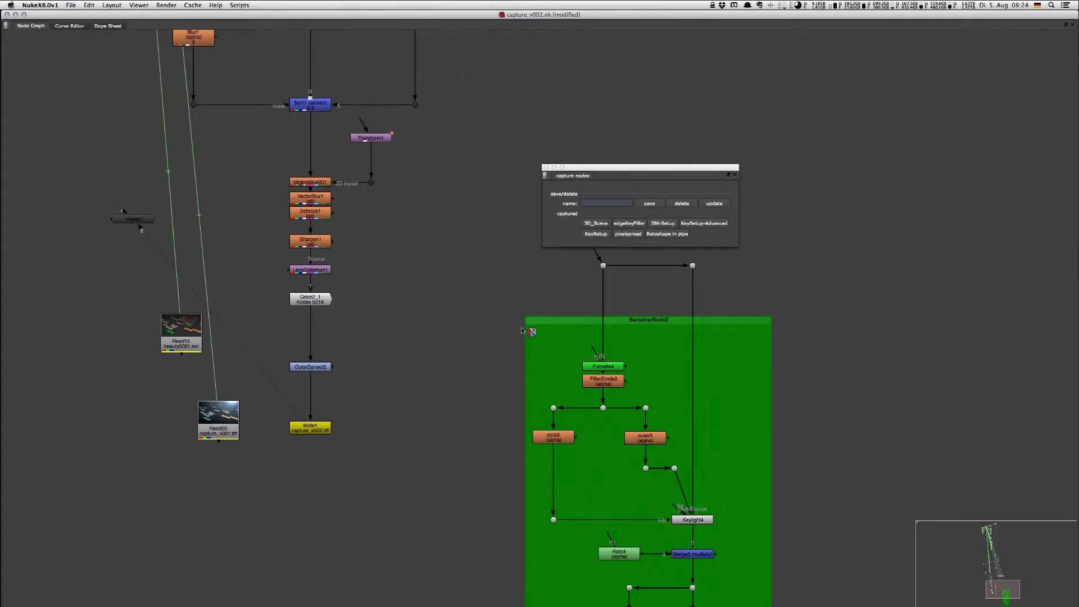
pyautogui.moveTo(442, 234); pyautogui.dragTo(332, 108, button='middle')
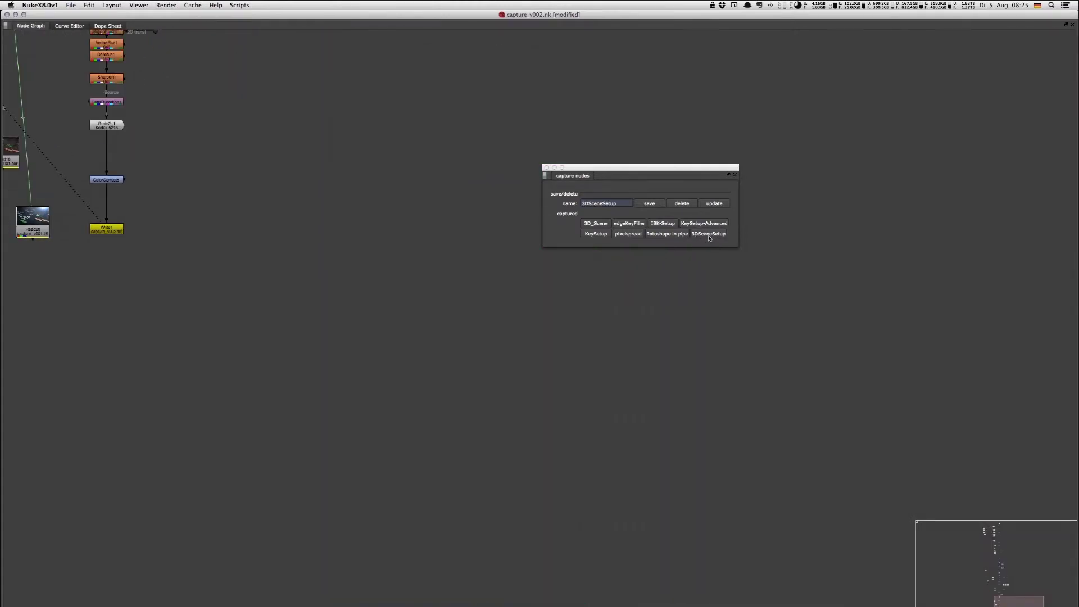
pyautogui.click(705, 234)
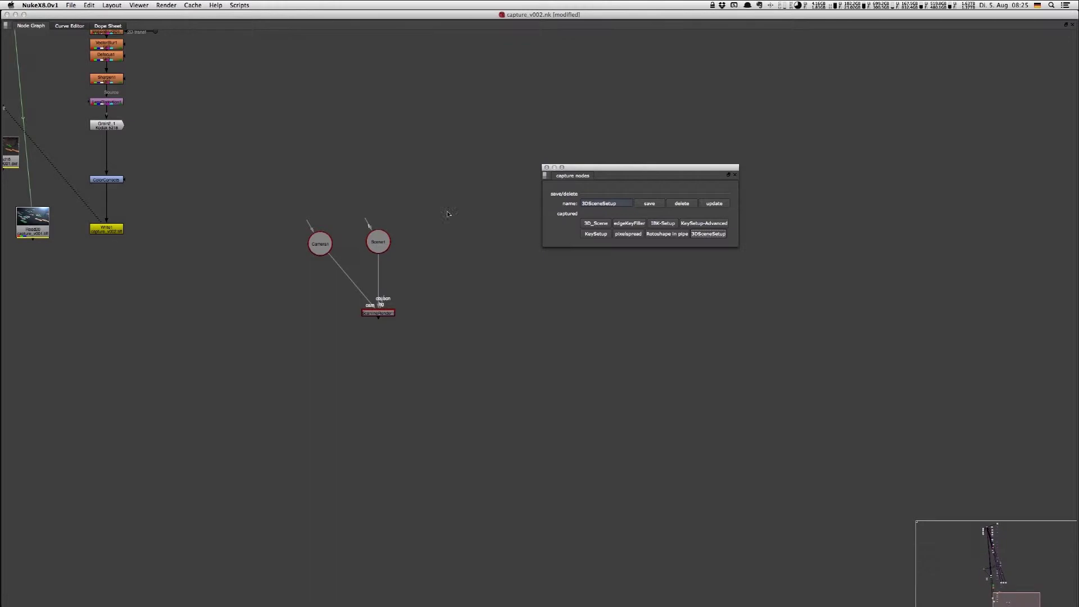
pyautogui.moveTo(379, 241); pyautogui.dragTo(429, 245)
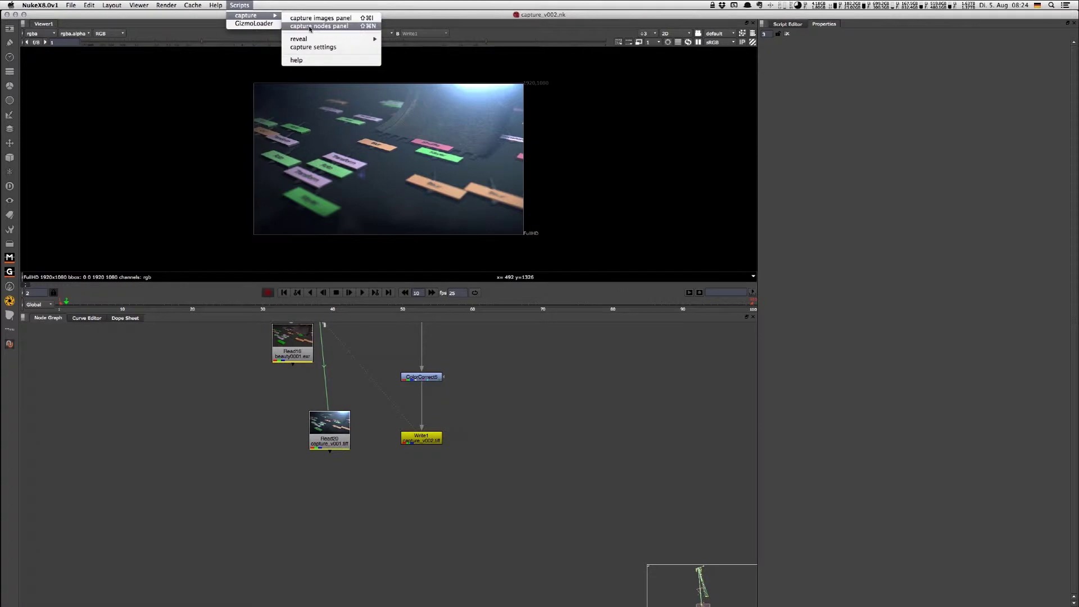
# - Load the captured MotionBlur2D1 image as Read node Read21, then browse for the capture nodes directory
pyautogui.click(309, 26)
pyautogui.moveTo(412, 177); pyautogui.dragTo(708, 214)
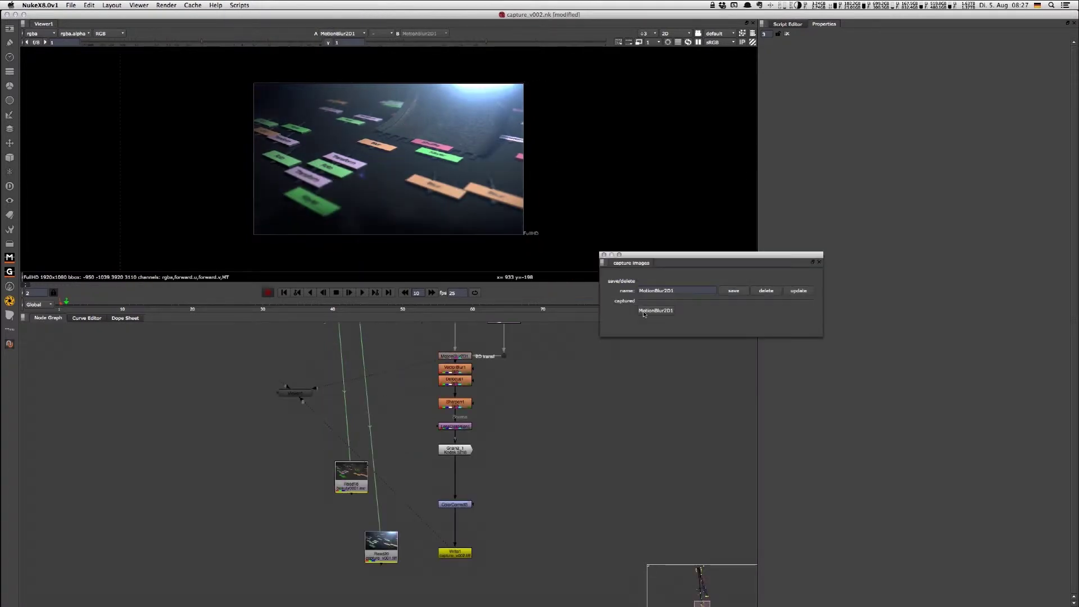
pyautogui.click(648, 314)
pyautogui.moveTo(473, 358); pyautogui.dragTo(559, 401)
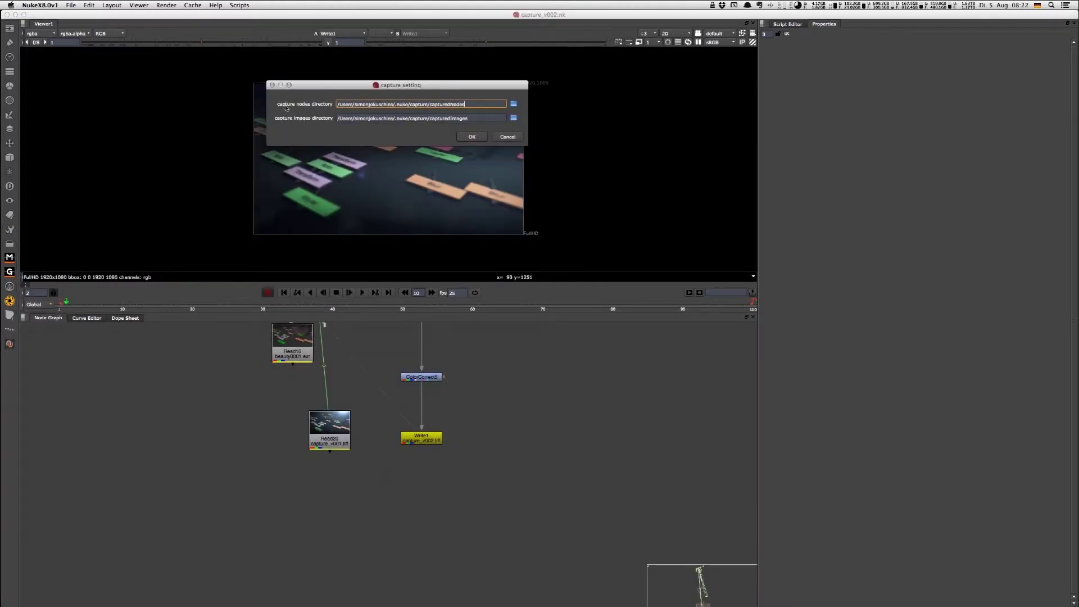
pyautogui.click(514, 104)
pyautogui.moveTo(540, 14); pyautogui.dragTo(614, 177)
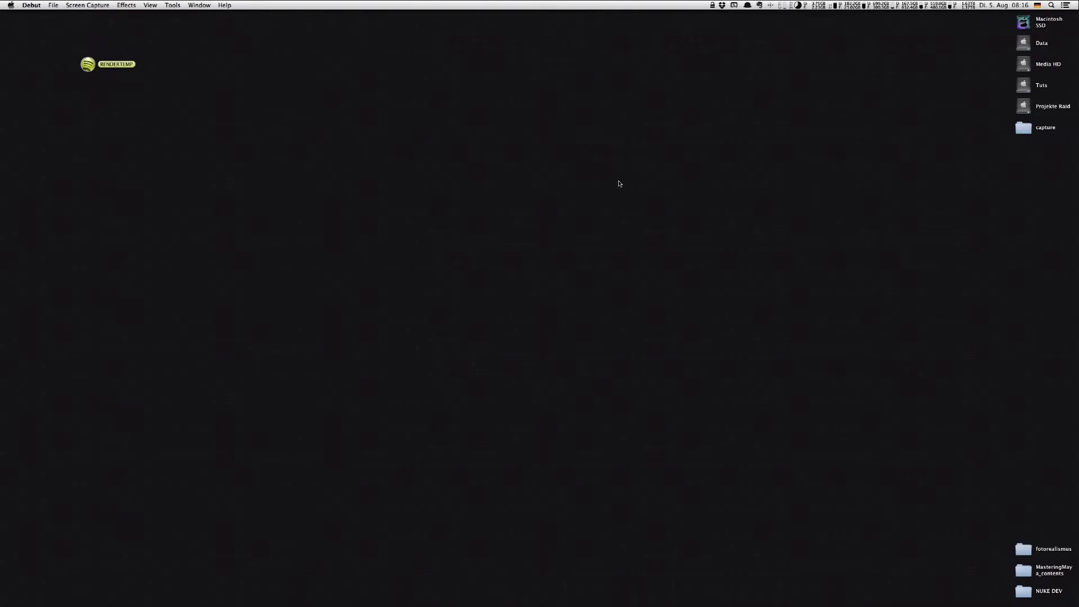
# - Move the desktop capture folder into the .nuke folder
pyautogui.click(1017, 132)
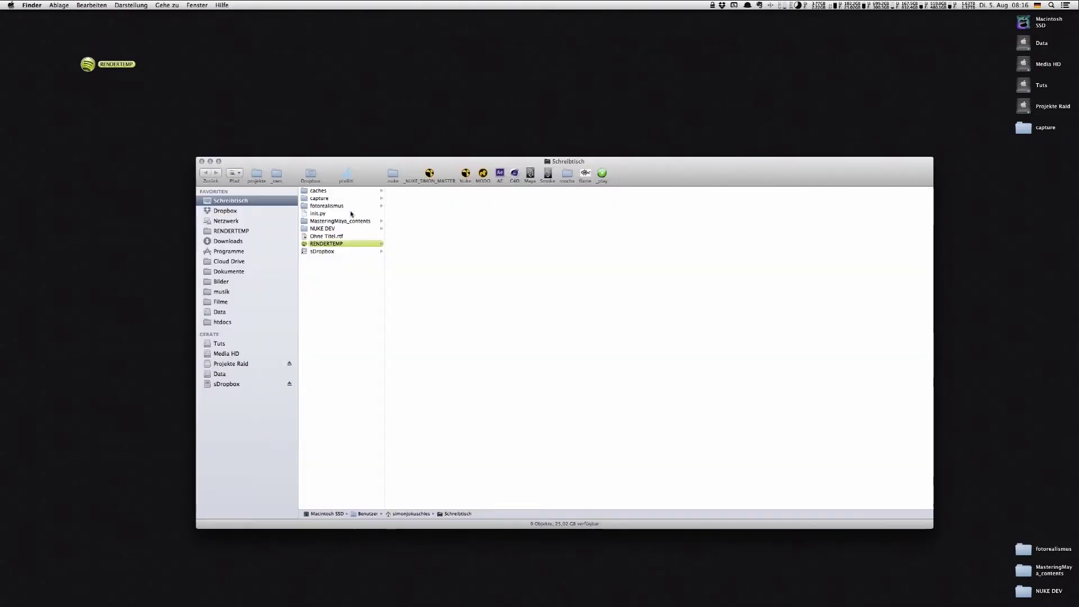
pyautogui.press('super+r')
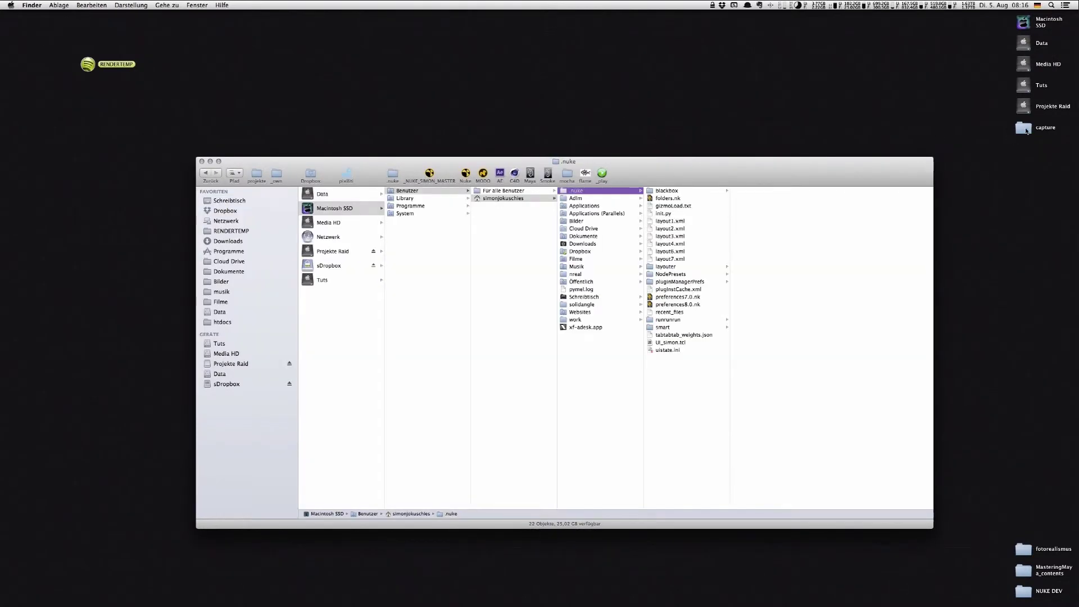
pyautogui.moveTo(1023, 129); pyautogui.dragTo(700, 389)
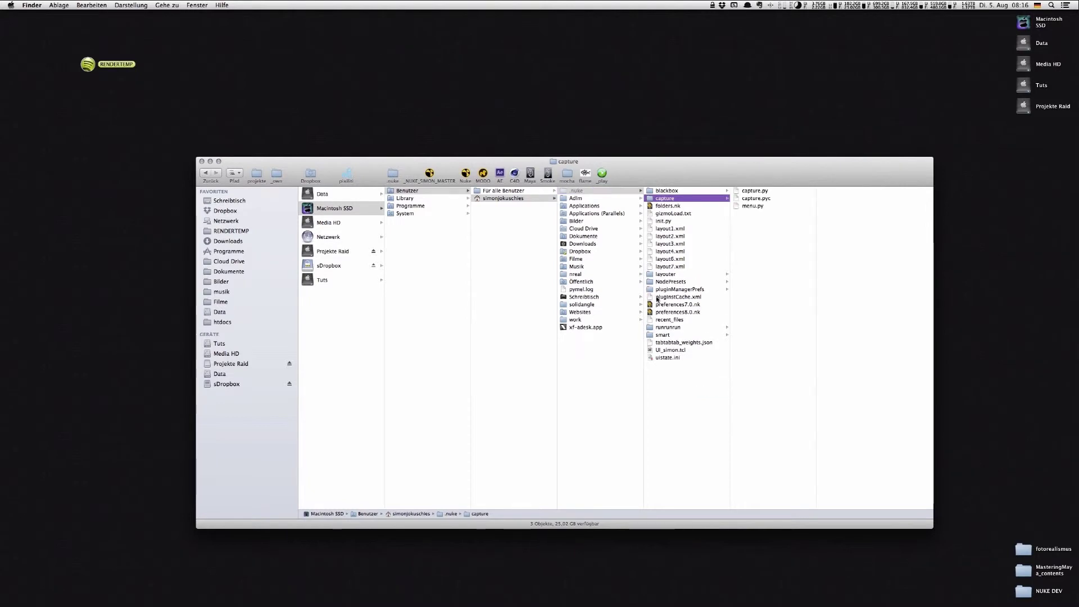
# - Open init.py from .nuke in Sublime Text 2
pyautogui.click(688, 223)
pyautogui.rightClick(672, 223)
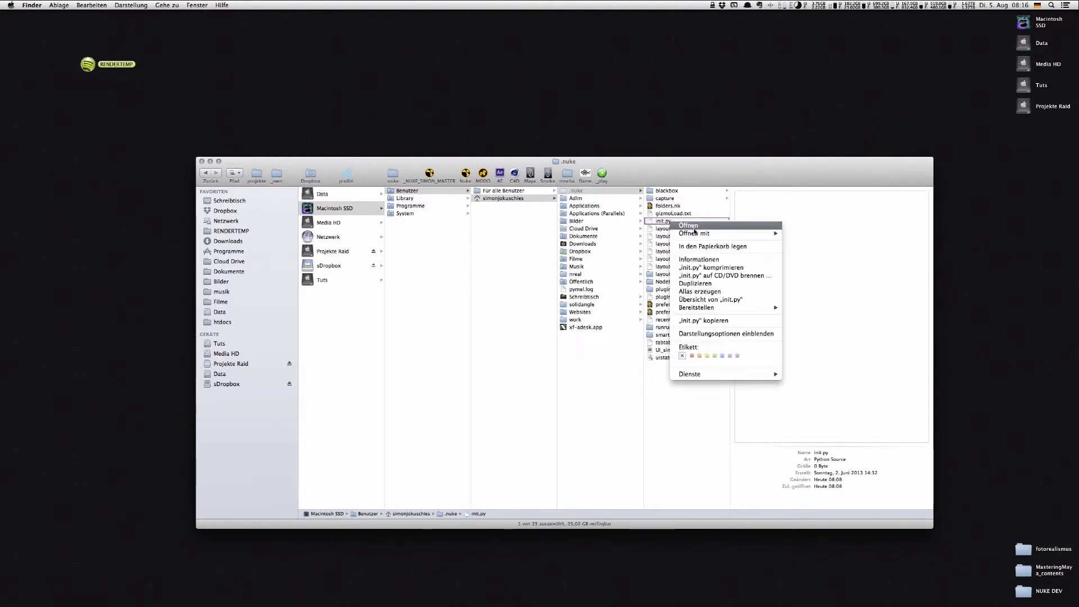
pyautogui.moveTo(778, 235)
pyautogui.click(823, 236)
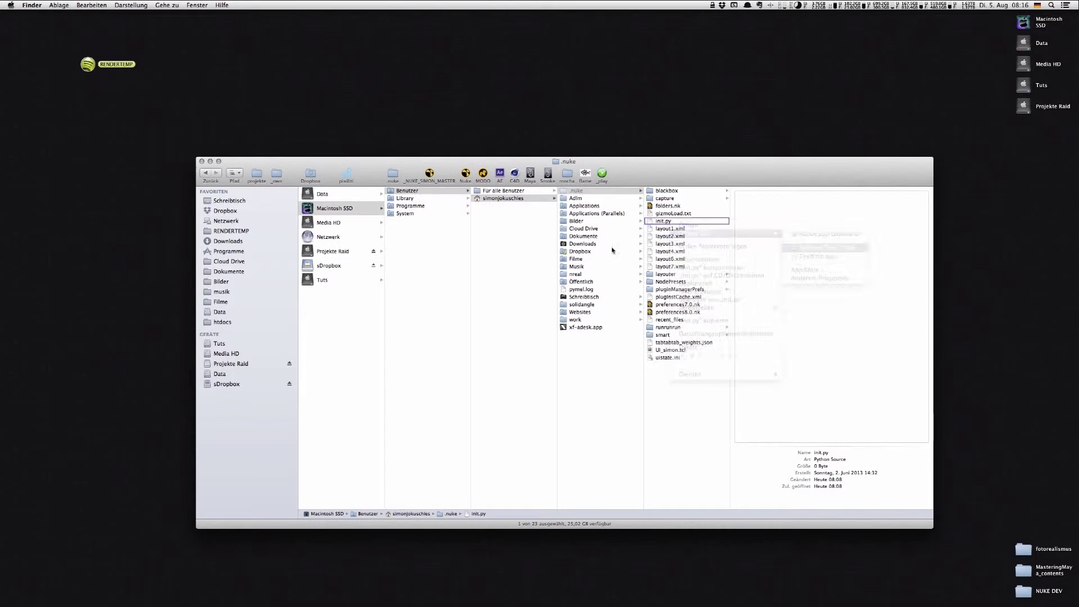
# - Write nuke.pluginAddPath("capture") on line 1 of init.py and close the window
pyautogui.write('nuke.plugi')
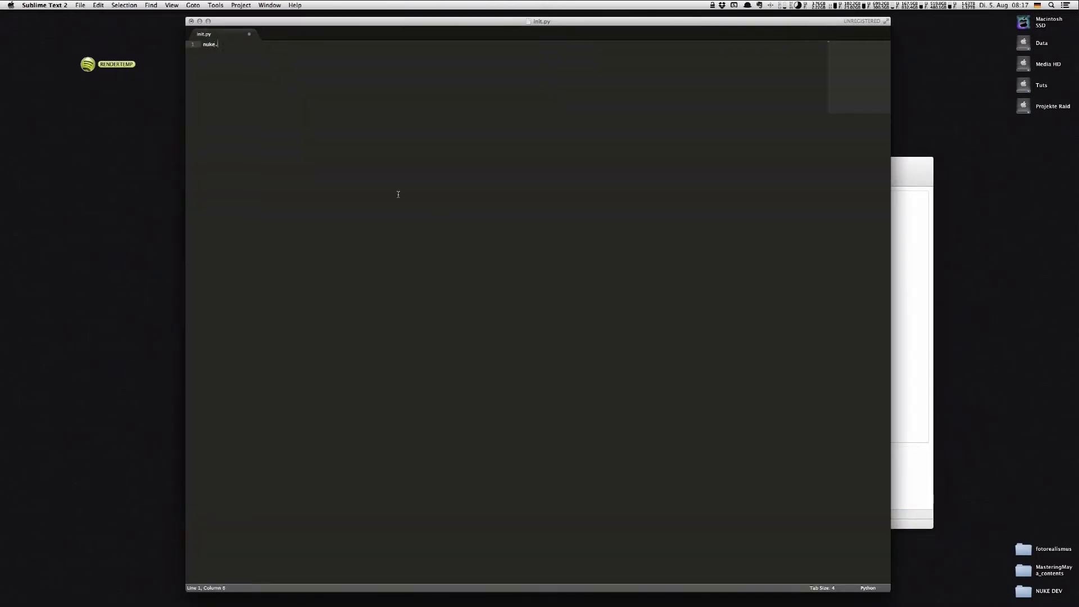
pyautogui.write('nAddPath("capture')
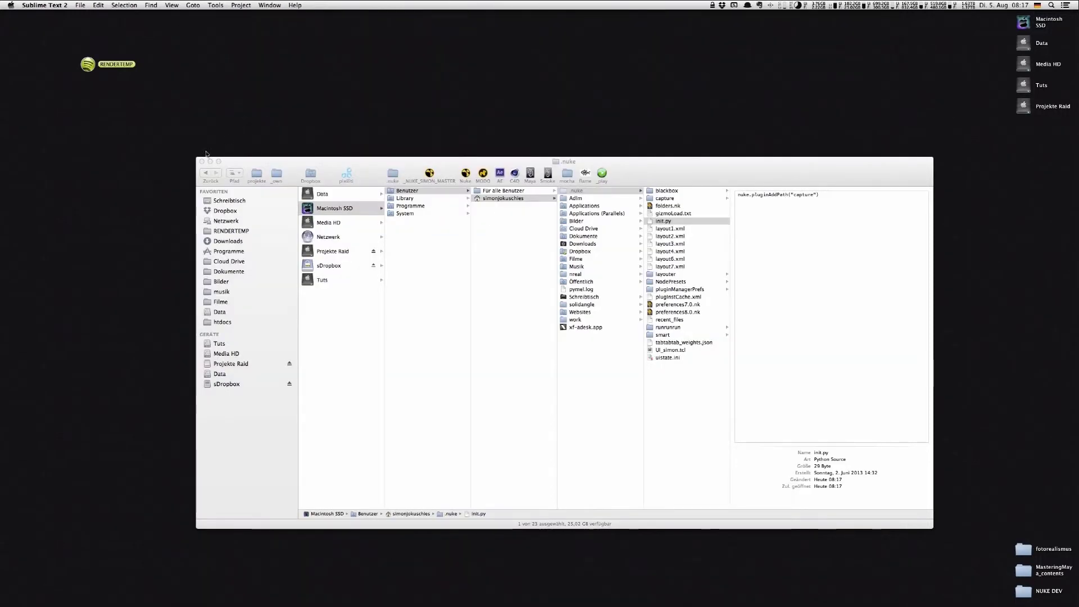
pyautogui.click(202, 163)
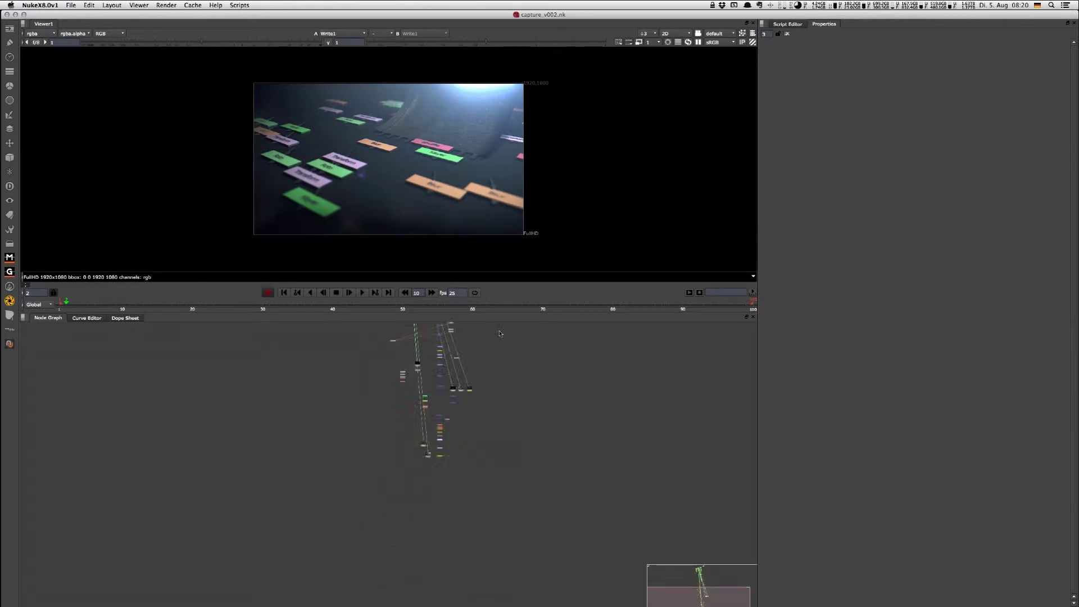
# - Zoom the Node Graph and show the Scripts > capture commands, including reveal and capture settings
pyautogui.scroll(6, 450, 439)
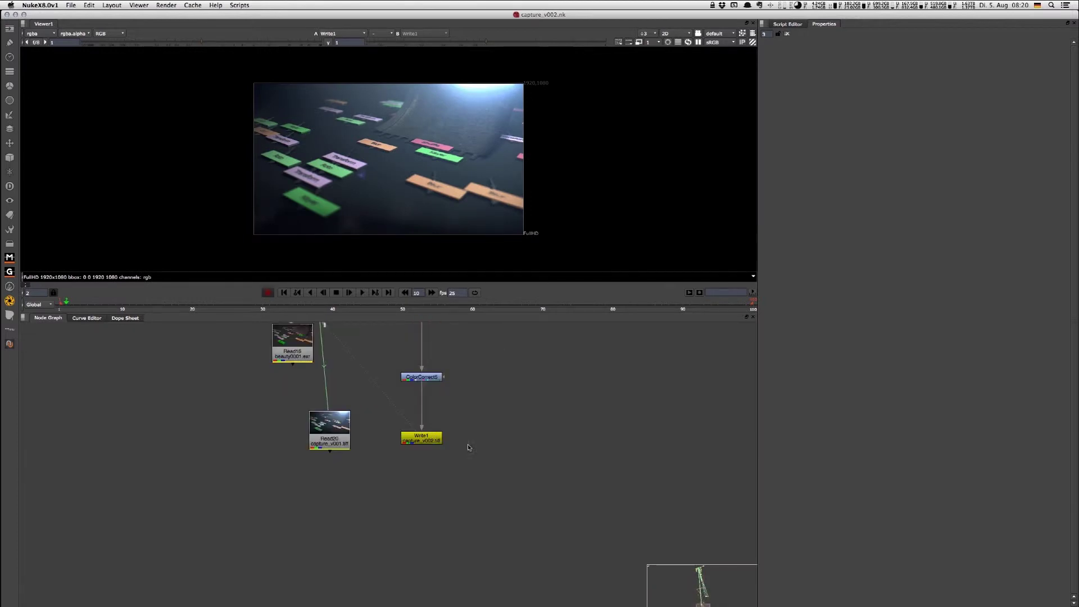
pyautogui.click(239, 5)
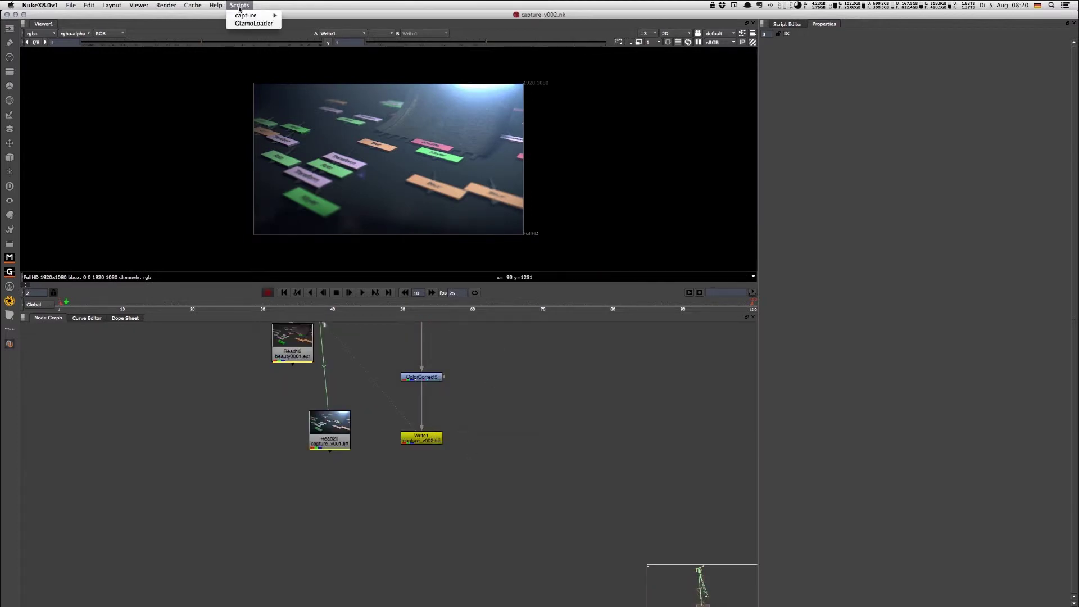
pyautogui.moveTo(245, 16)
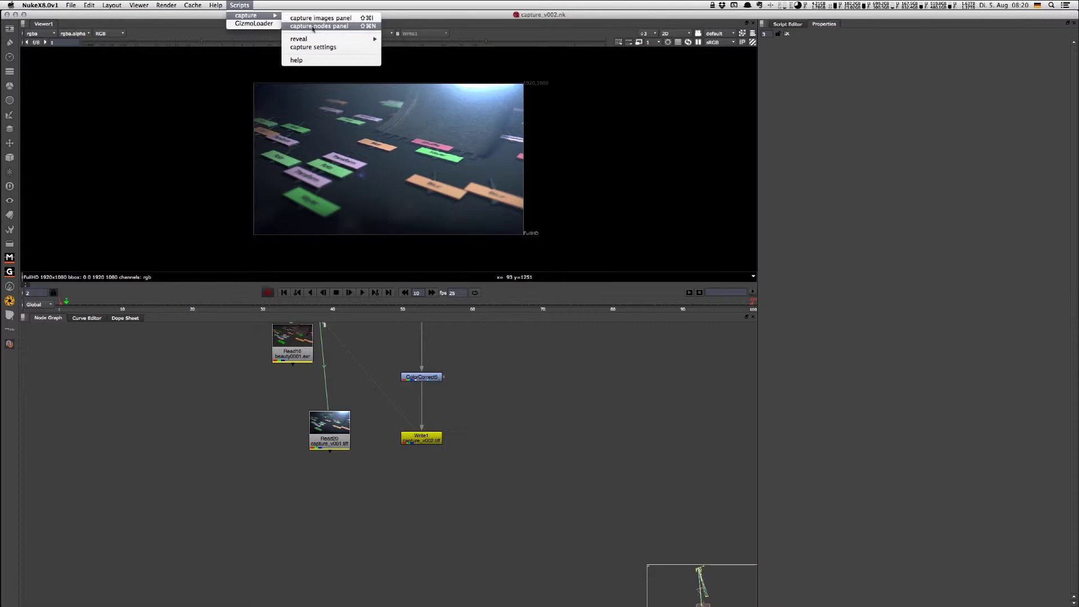
pyautogui.moveTo(319, 40)
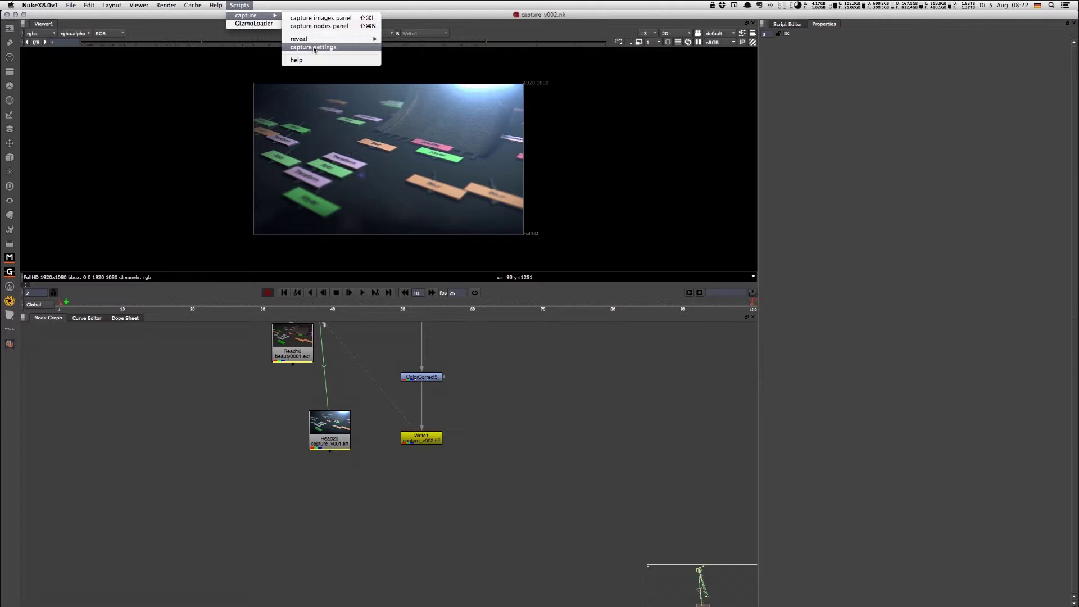
# - Open capture settings, browse for a new captured nodes directory, and switch to Finder
pyautogui.click(314, 48)
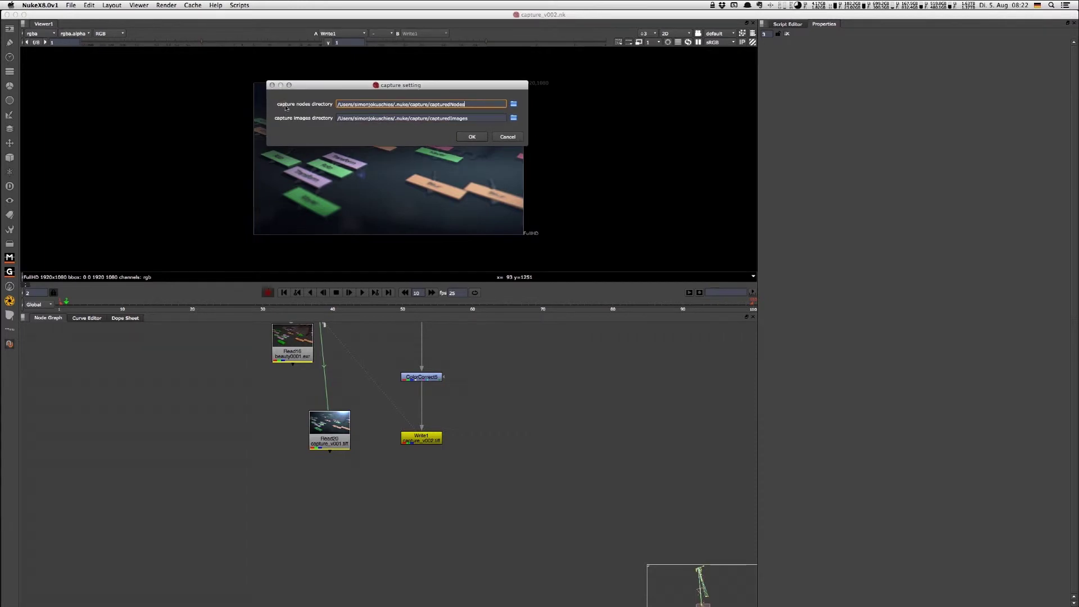
pyautogui.click(514, 105)
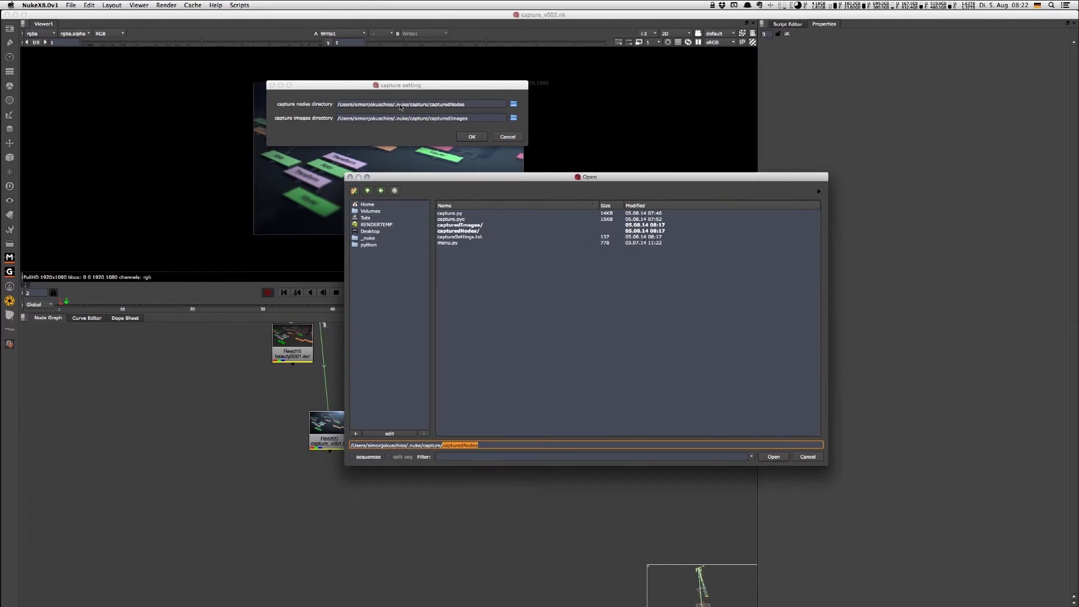
pyautogui.press('super+Tab')
# - Check the capturedImages folder inside .nuke/capture, then browse for a new capture nodes directory in Nuke
pyautogui.click(393, 173)
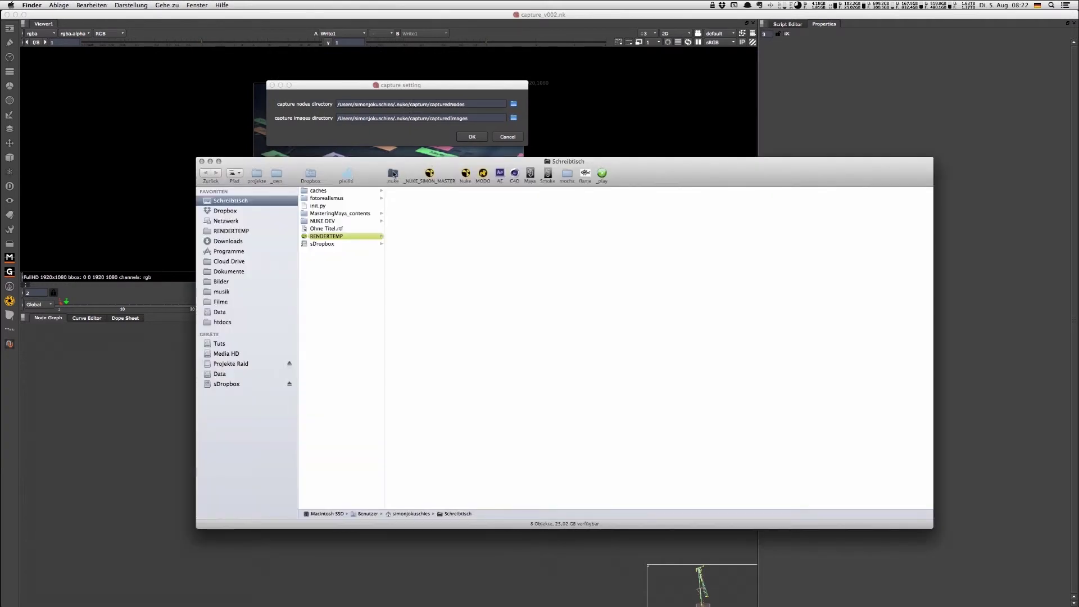
pyautogui.click(676, 200)
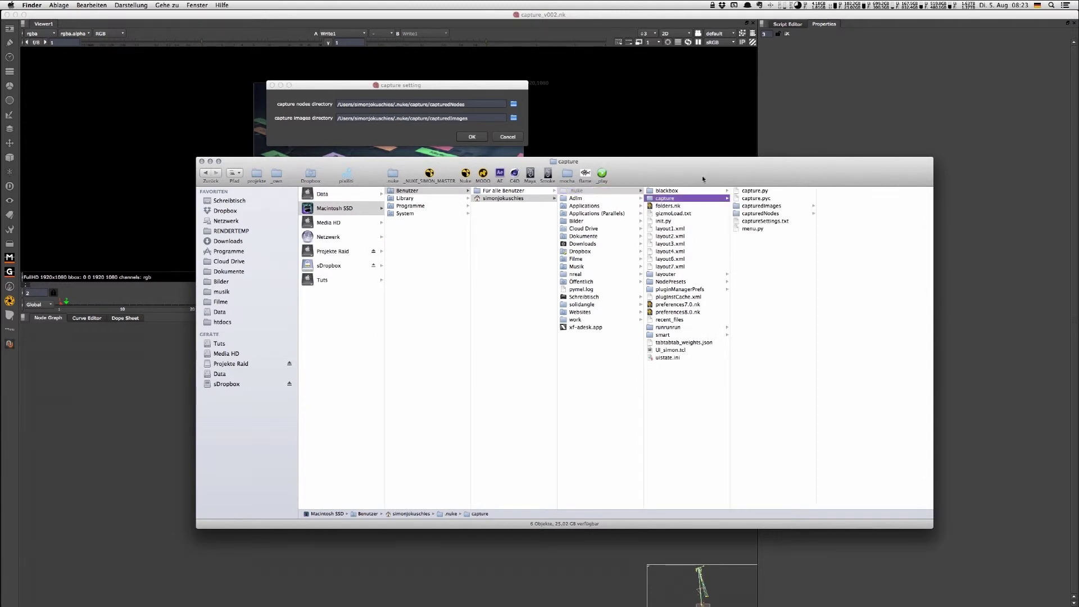
pyautogui.moveTo(703, 175); pyautogui.dragTo(687, 177)
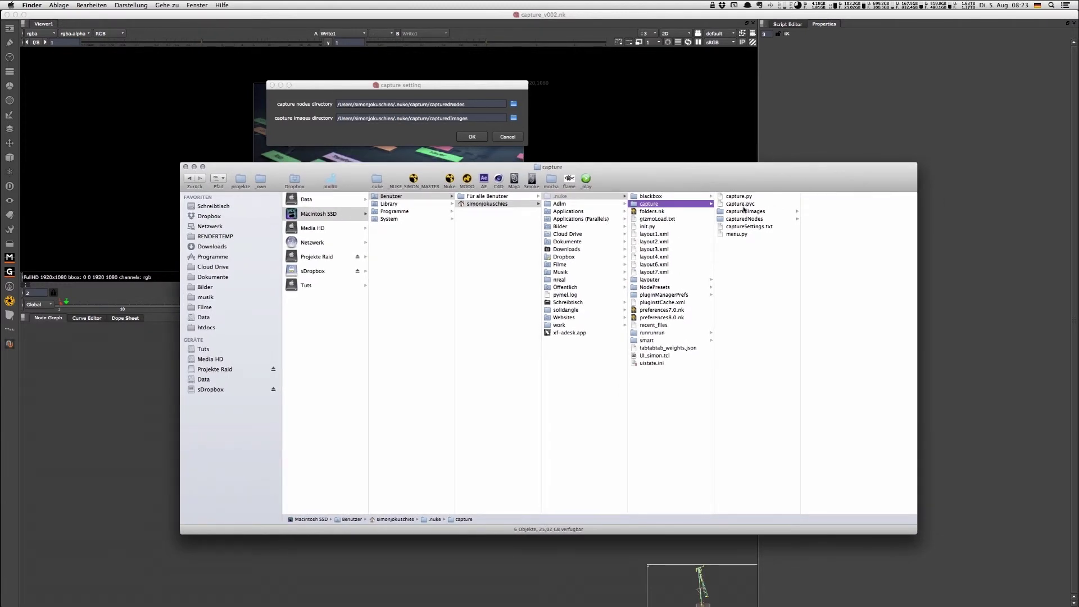
pyautogui.click(764, 212)
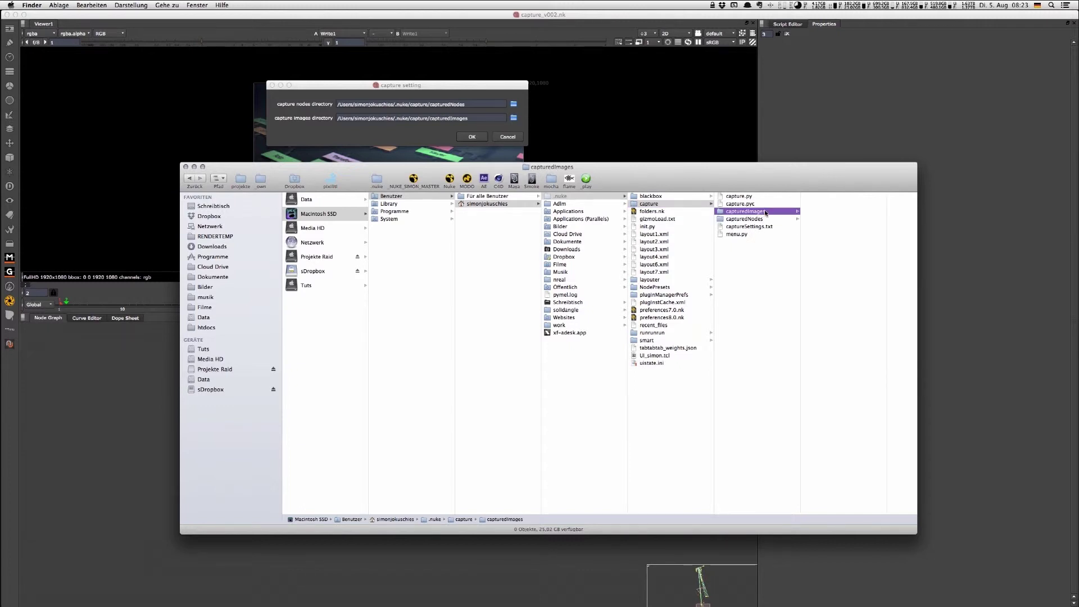
pyautogui.click(513, 103)
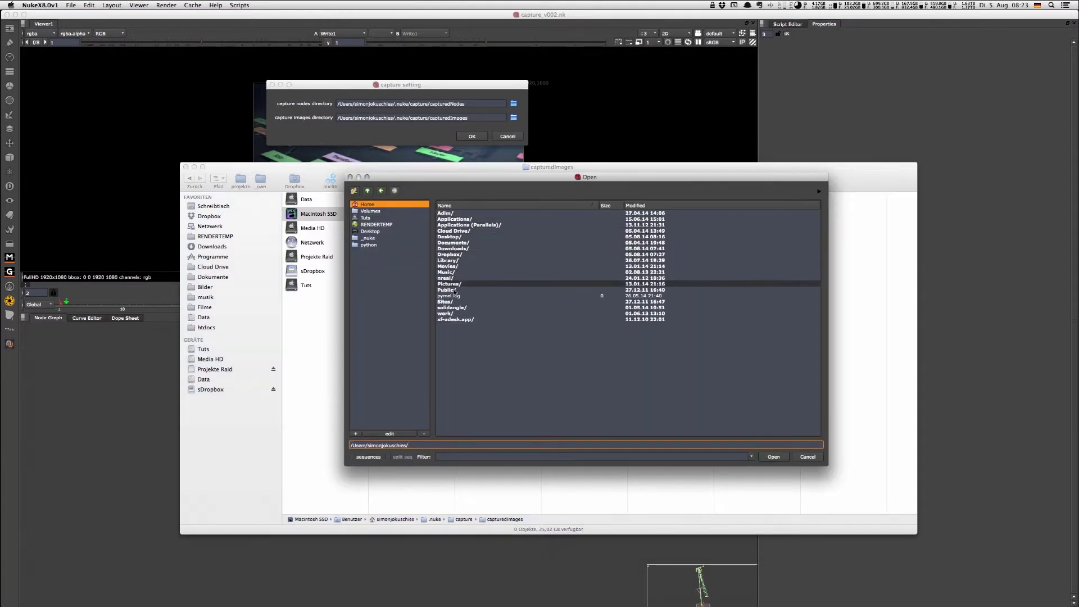
# - Set the capture nodes directory to Dropbox/simons_stuff/_nuke/_Nuke_Assets/scripts
pyautogui.doubleClick(453, 254)
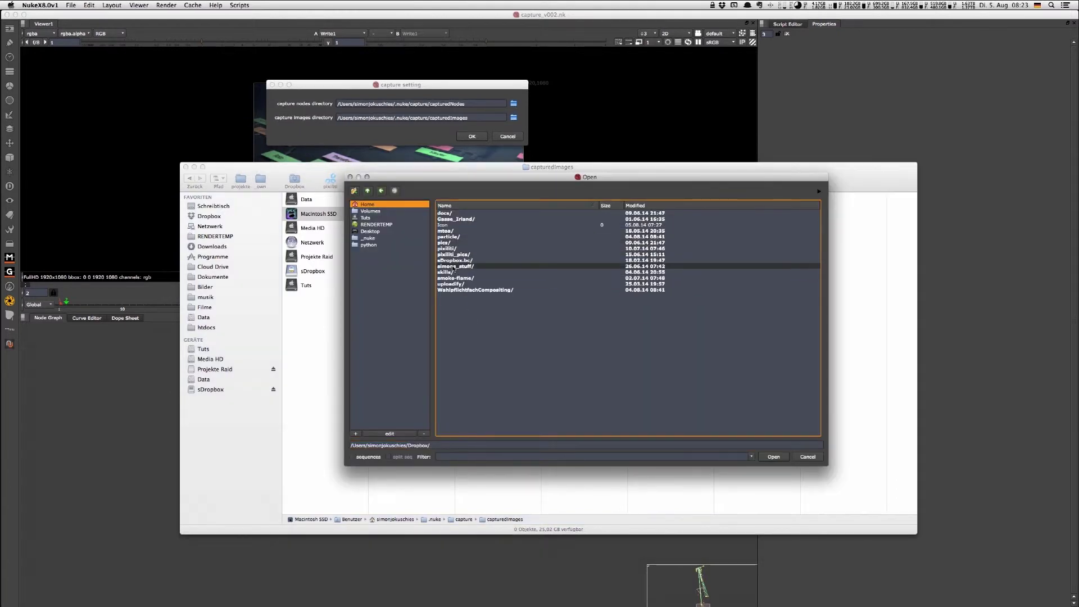
pyautogui.doubleClick(503, 267)
pyautogui.doubleClick(458, 236)
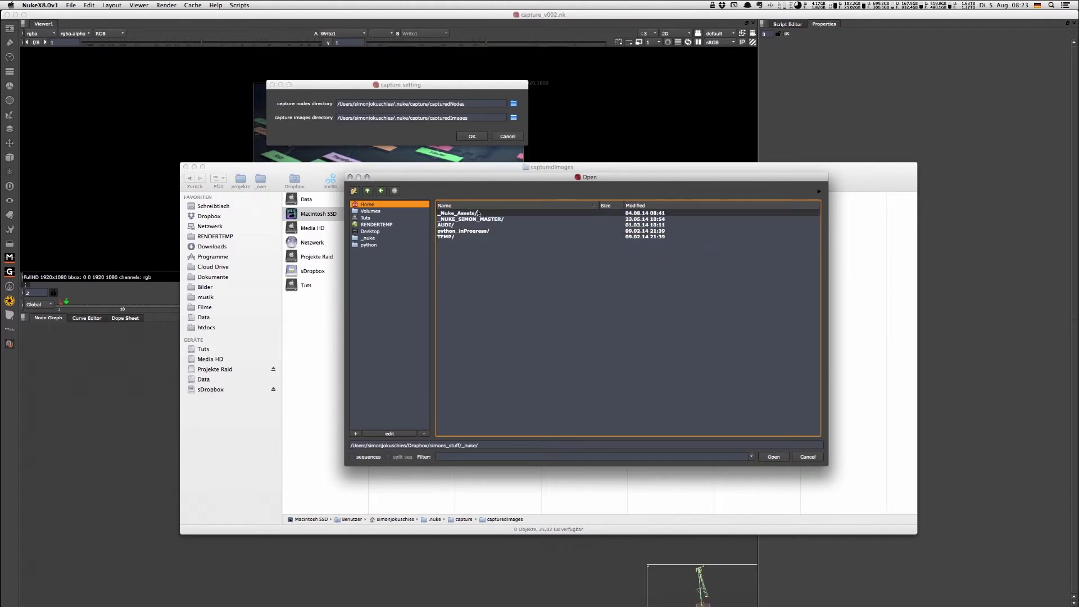
pyautogui.doubleClick(471, 214)
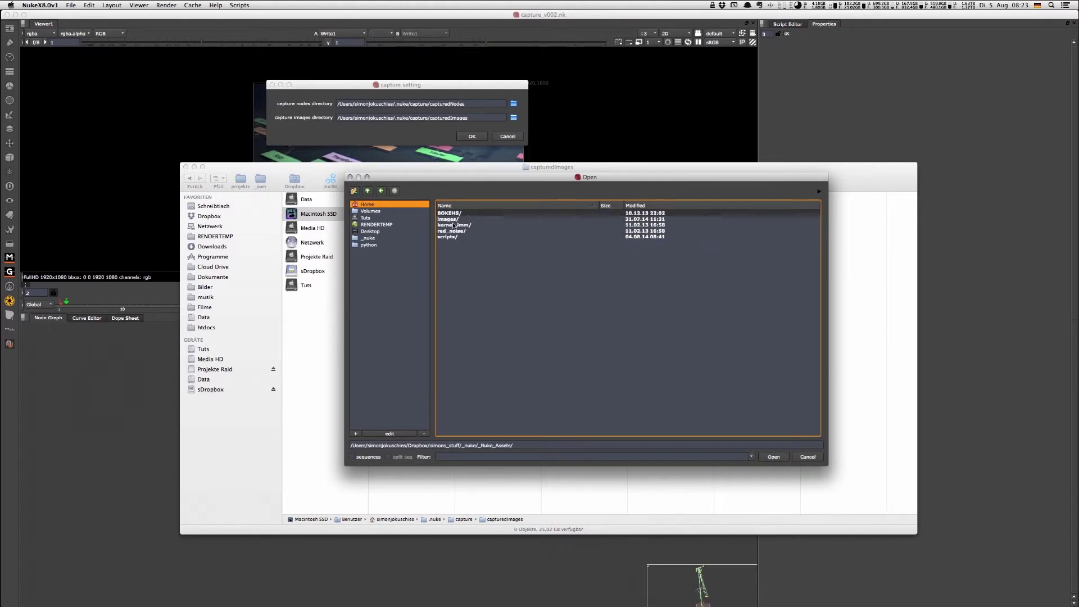
pyautogui.doubleClick(449, 236)
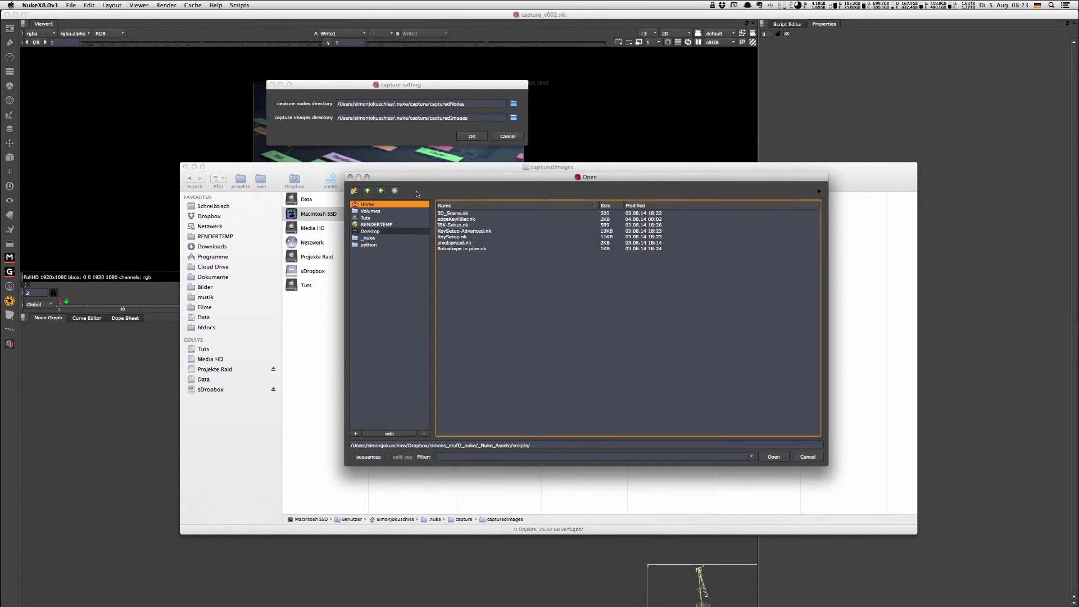
pyautogui.click(774, 457)
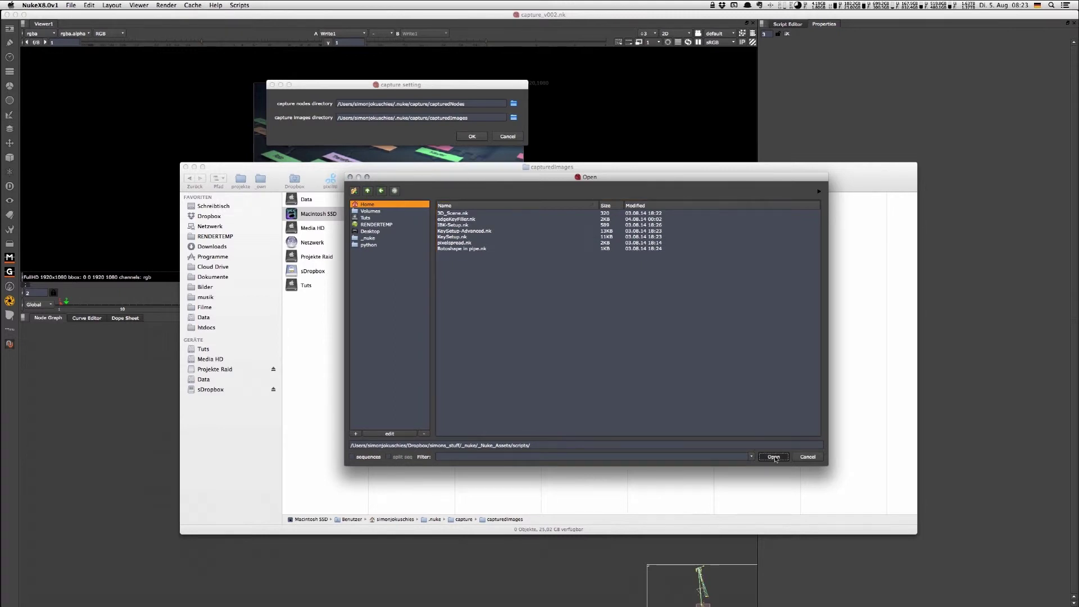
# - Set the capture images directory to Dropbox/simons_stuff/_nuke/_Nuke_Assets/images
pyautogui.click(513, 117)
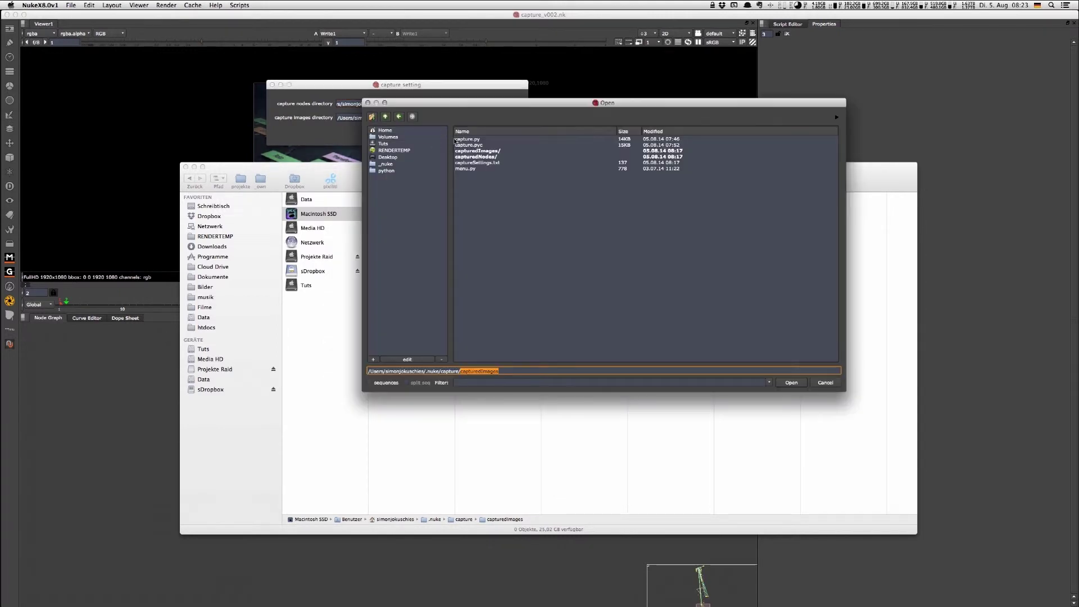
pyautogui.click(385, 130)
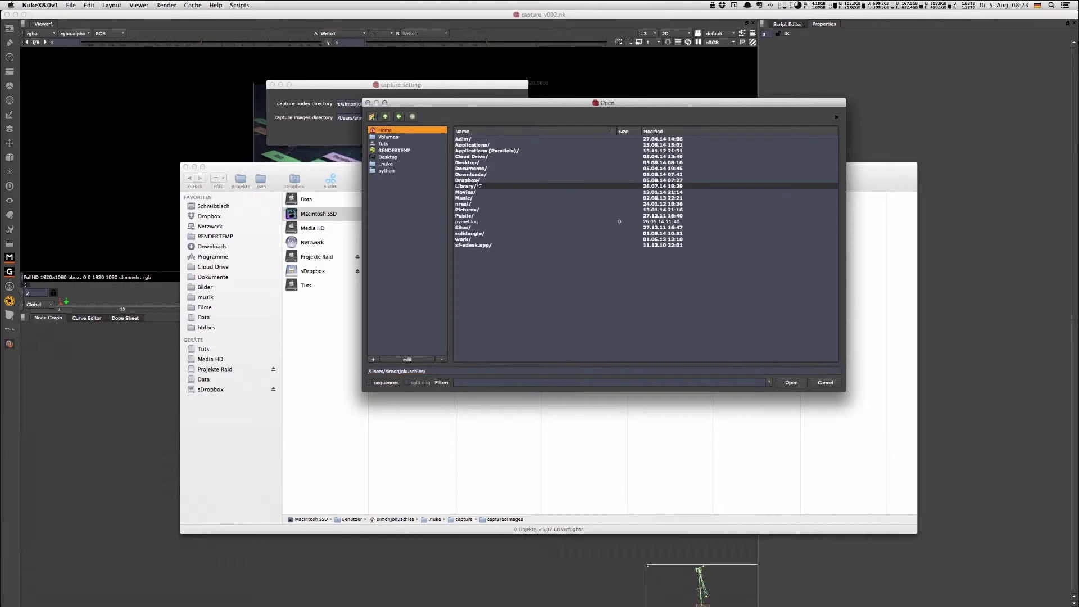
pyautogui.doubleClick(492, 184)
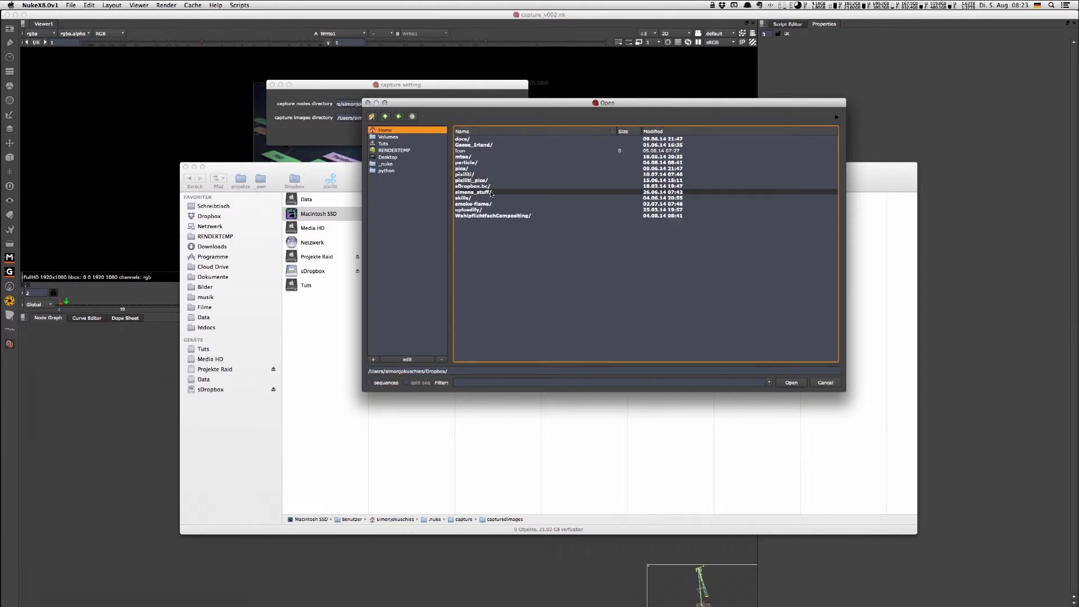
pyautogui.doubleClick(491, 193)
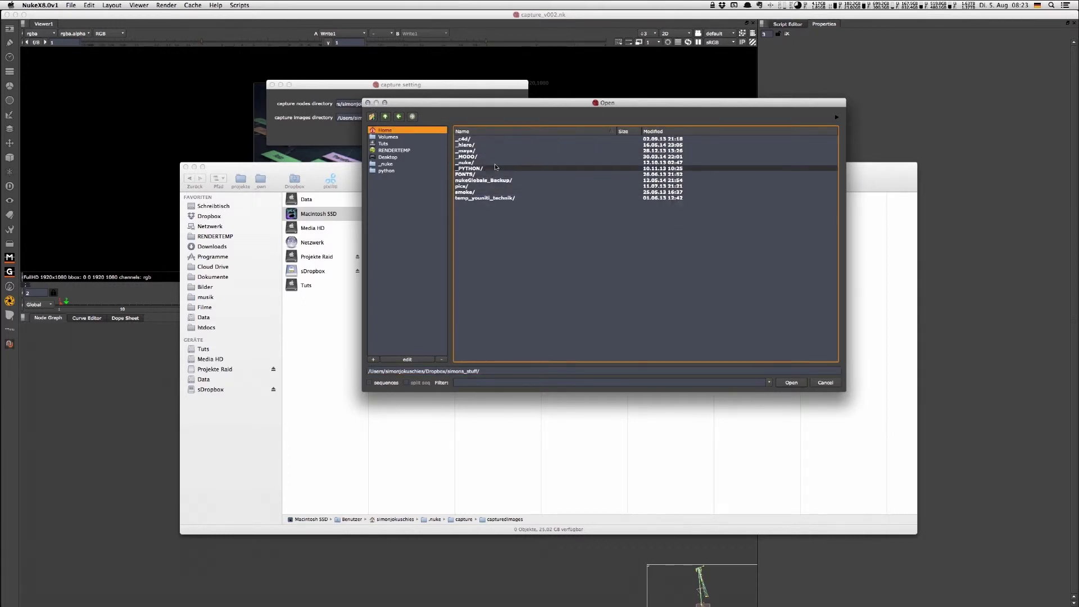
pyautogui.doubleClick(470, 162)
pyautogui.doubleClick(467, 144)
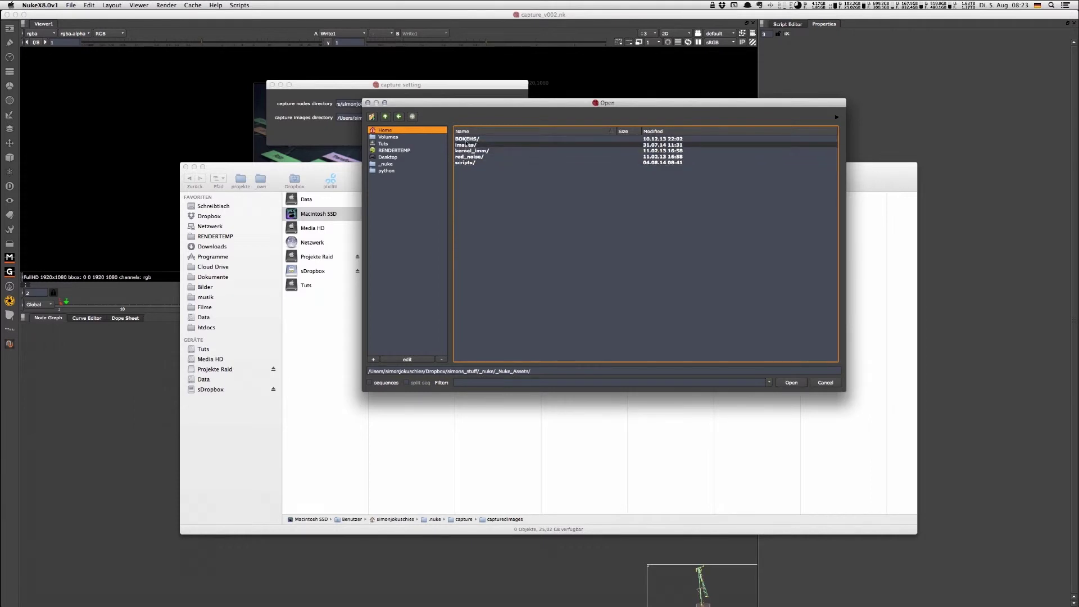
pyautogui.doubleClick(466, 145)
pyautogui.click(790, 382)
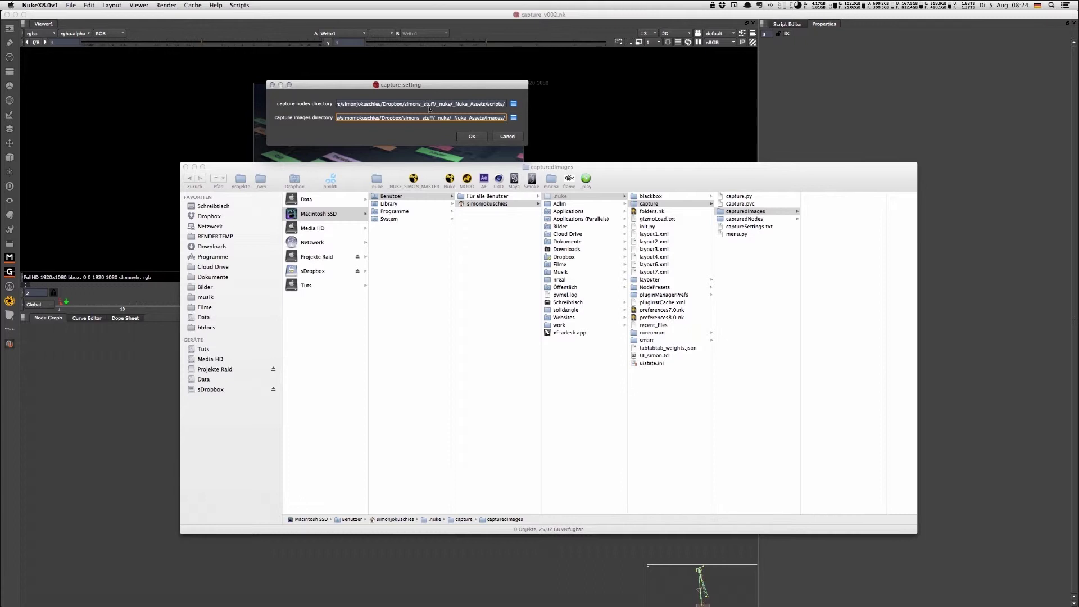
# - Confirm the new capture settings and open the capture nodes panel beside the viewer
pyautogui.click(464, 136)
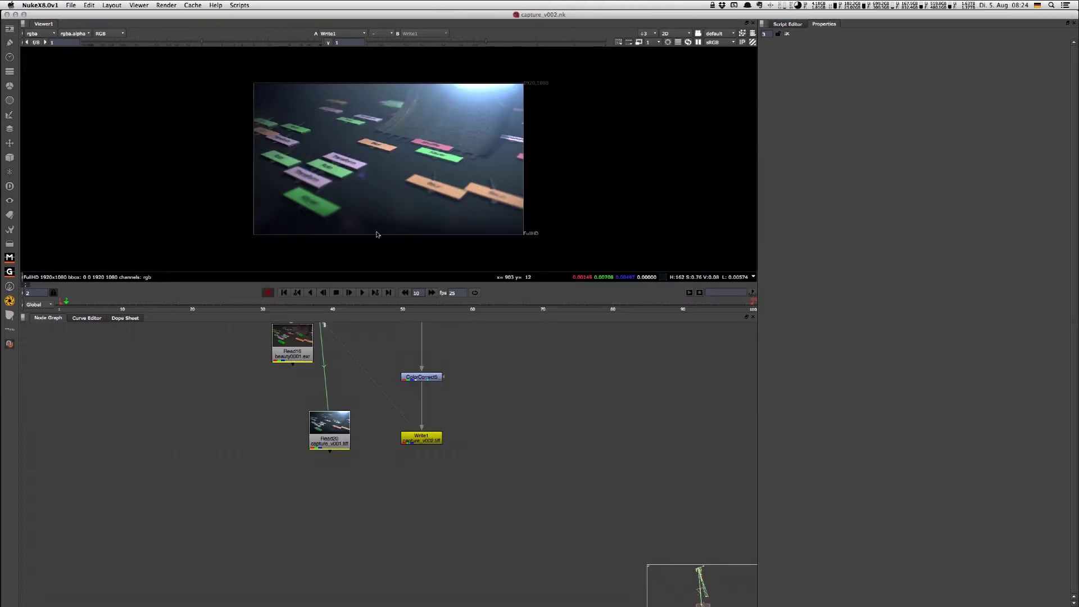
pyautogui.click(239, 5)
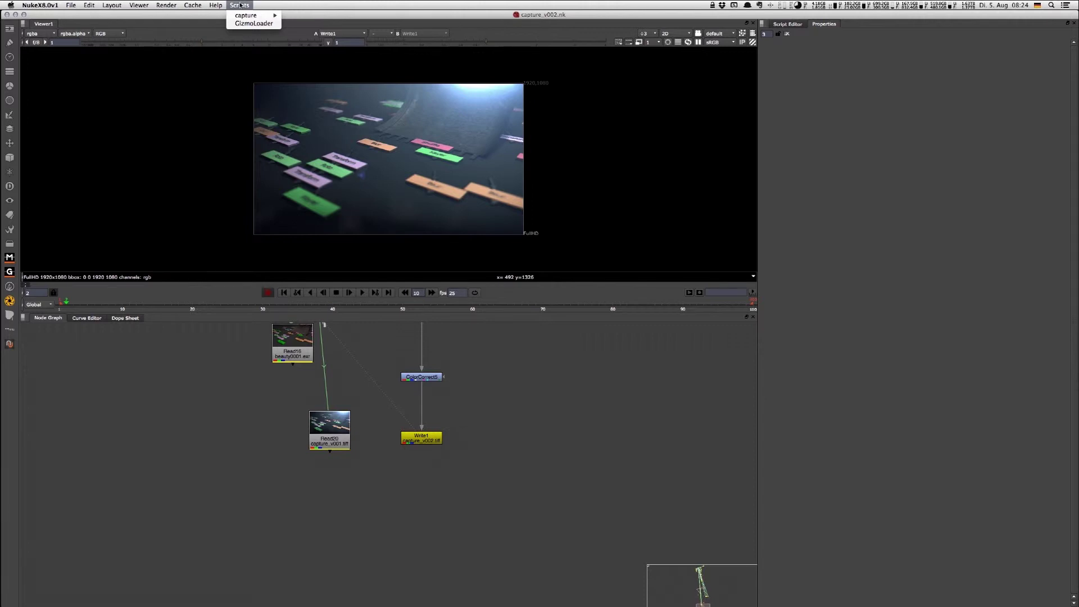
pyautogui.moveTo(264, 15)
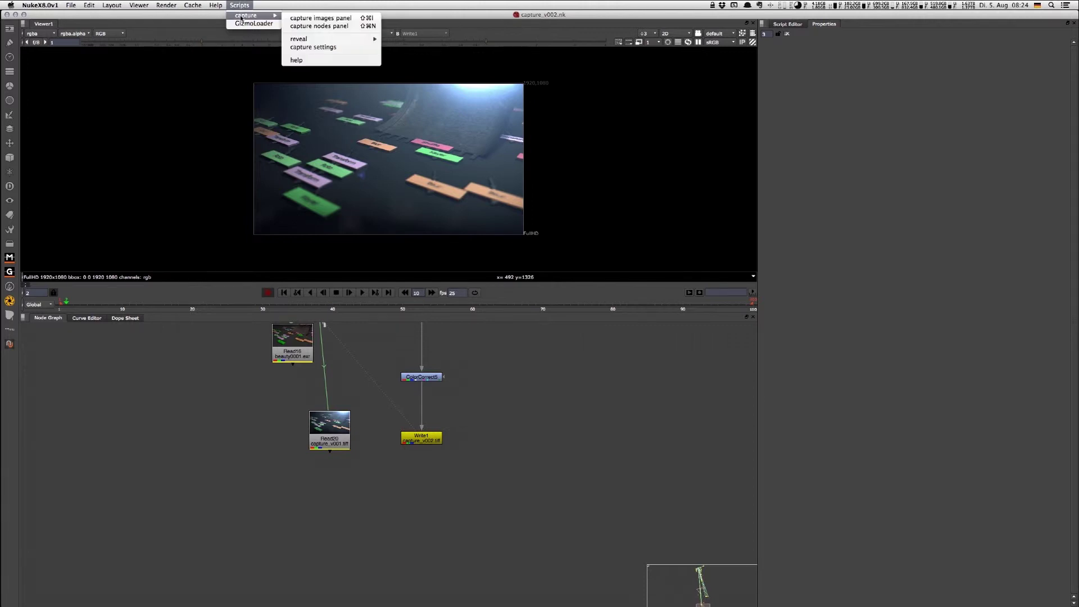
pyautogui.click(309, 28)
pyautogui.moveTo(417, 178); pyautogui.dragTo(691, 171)
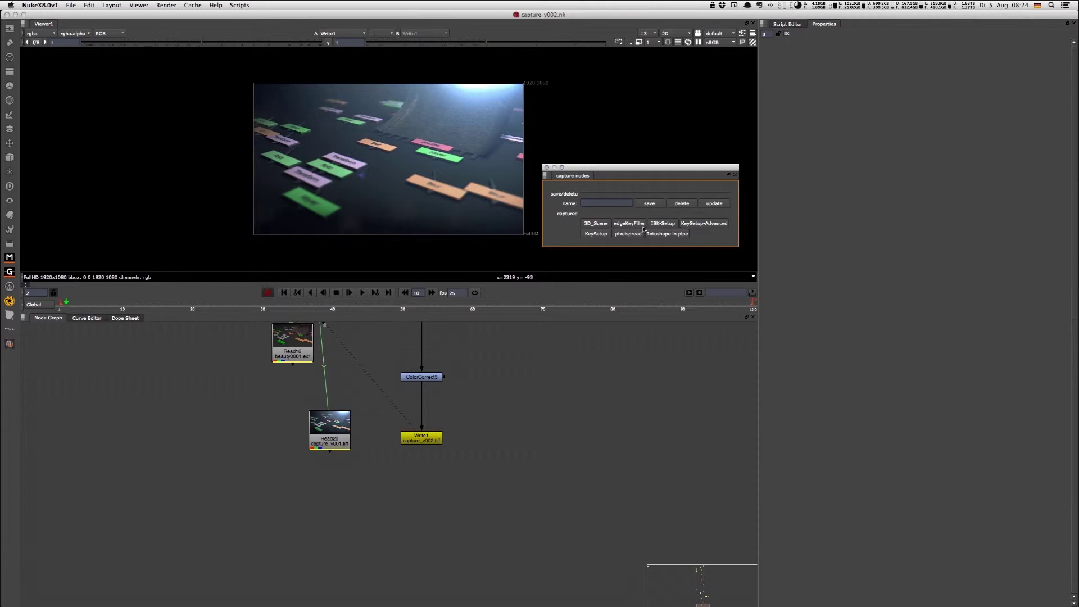
# - Paste a captured keying setup into the maximized graph, then select and delete its backdrop
pyautogui.click(689, 225)
pyautogui.press('space')
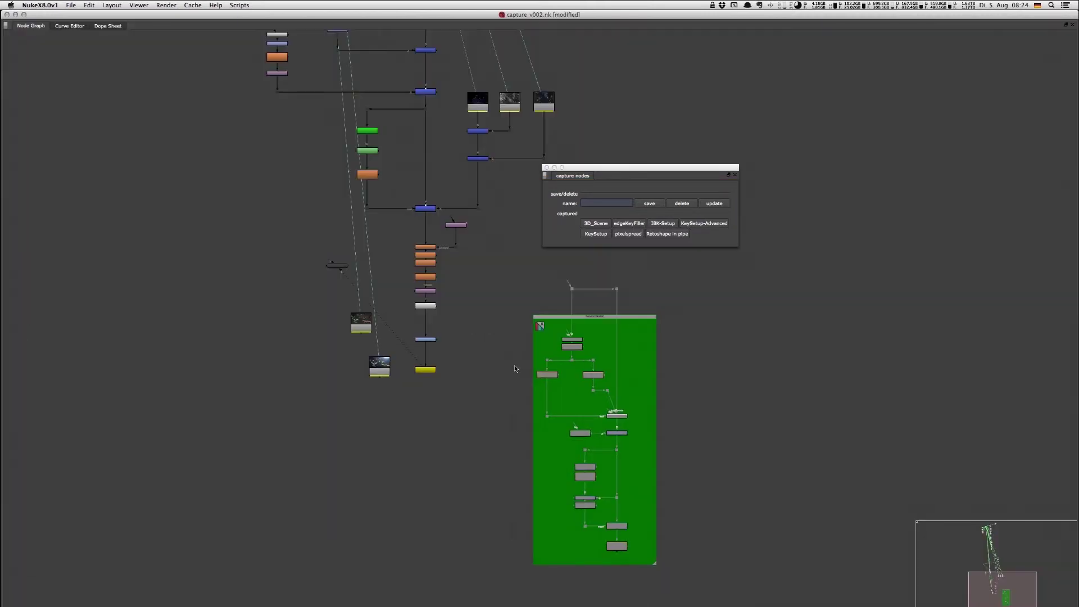
pyautogui.scroll(4, 498, 339)
pyautogui.moveTo(520, 327); pyautogui.dragTo(333, 113, button='middle')
pyautogui.scroll(-1, 333, 113)
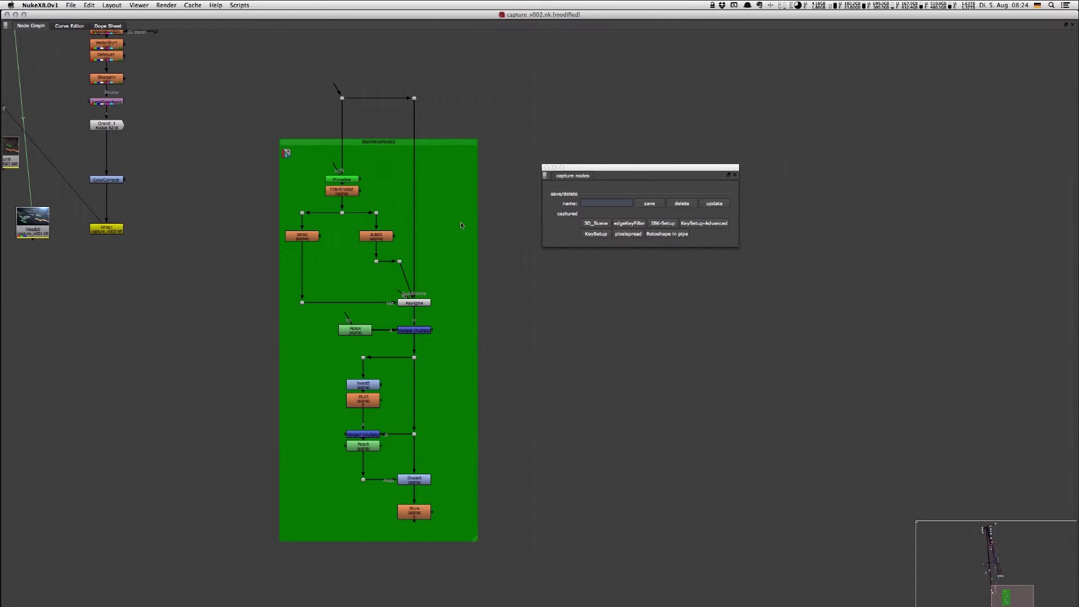
pyautogui.moveTo(229, 49); pyautogui.dragTo(512, 516)
pyautogui.press('Delete')
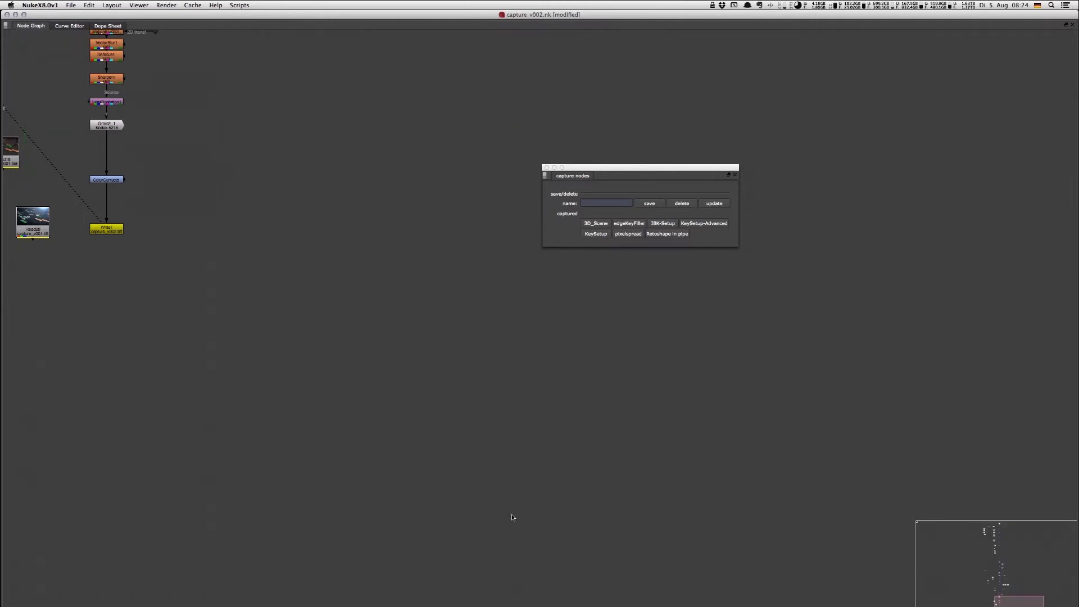
# - Import the 3D_Scene setup, move its nodes into open space, then delete them
pyautogui.click(595, 223)
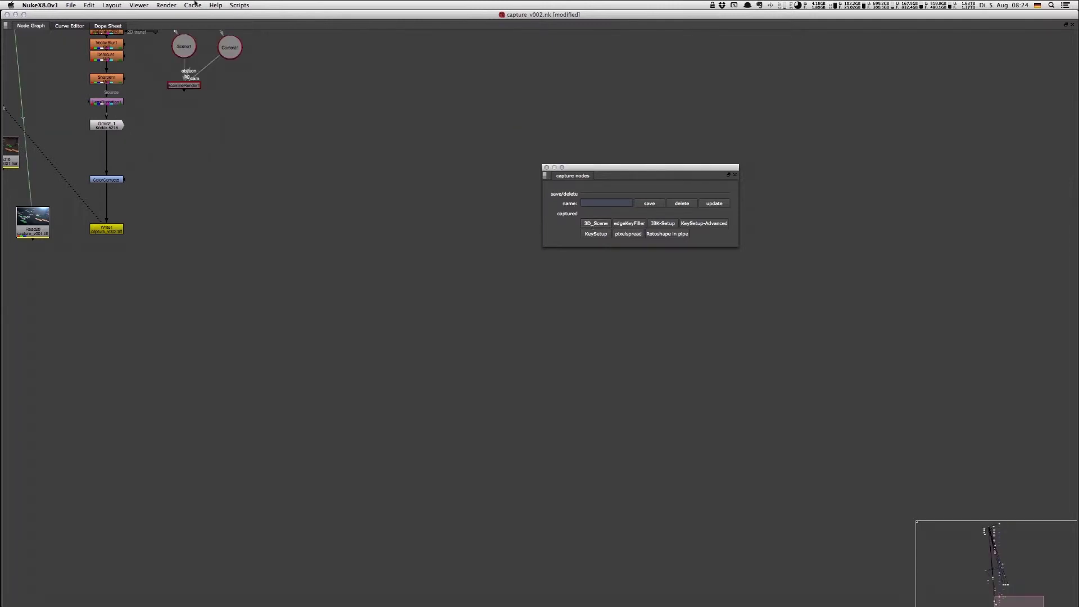
pyautogui.moveTo(232, 51); pyautogui.dragTo(423, 337)
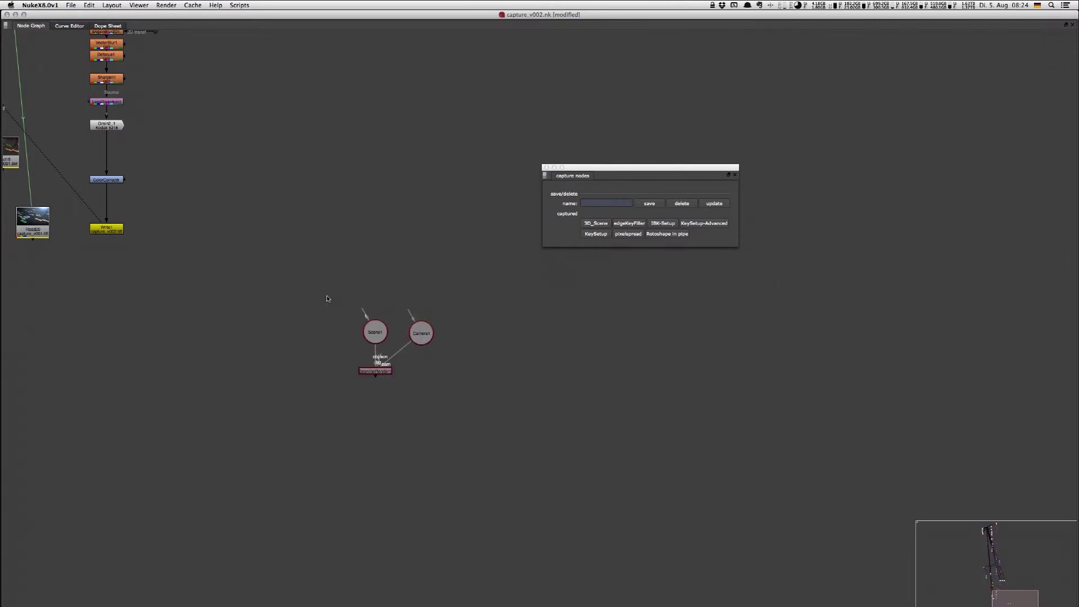
pyautogui.moveTo(325, 294); pyautogui.dragTo(465, 422)
pyautogui.press('Delete')
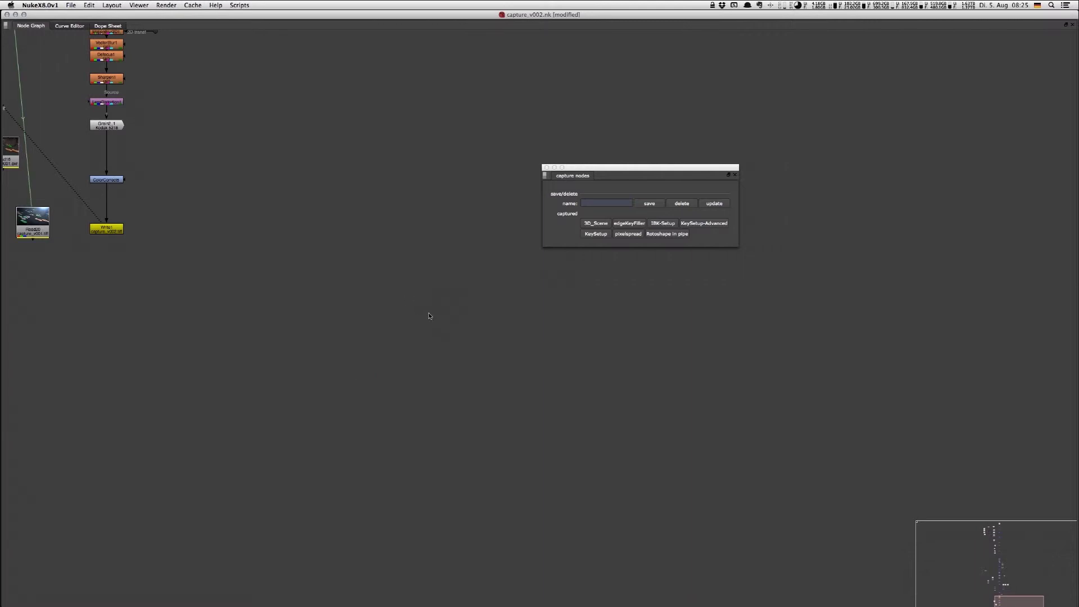
# - Create a new Camera node and a Scene node in the node graph
pyautogui.press('Tab')
pyautogui.write('camera')
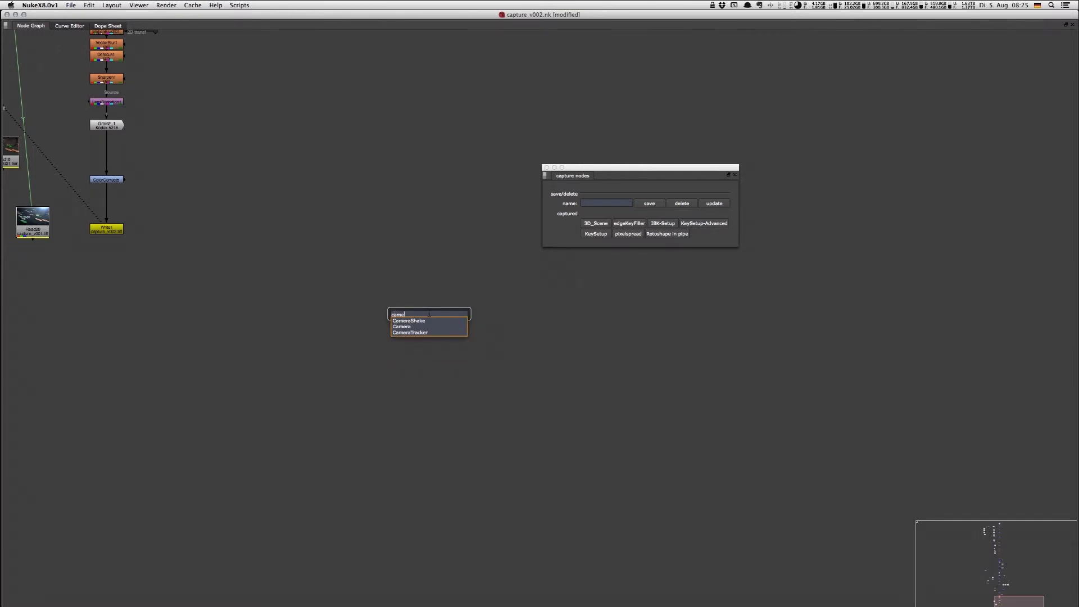
pyautogui.press('Return')
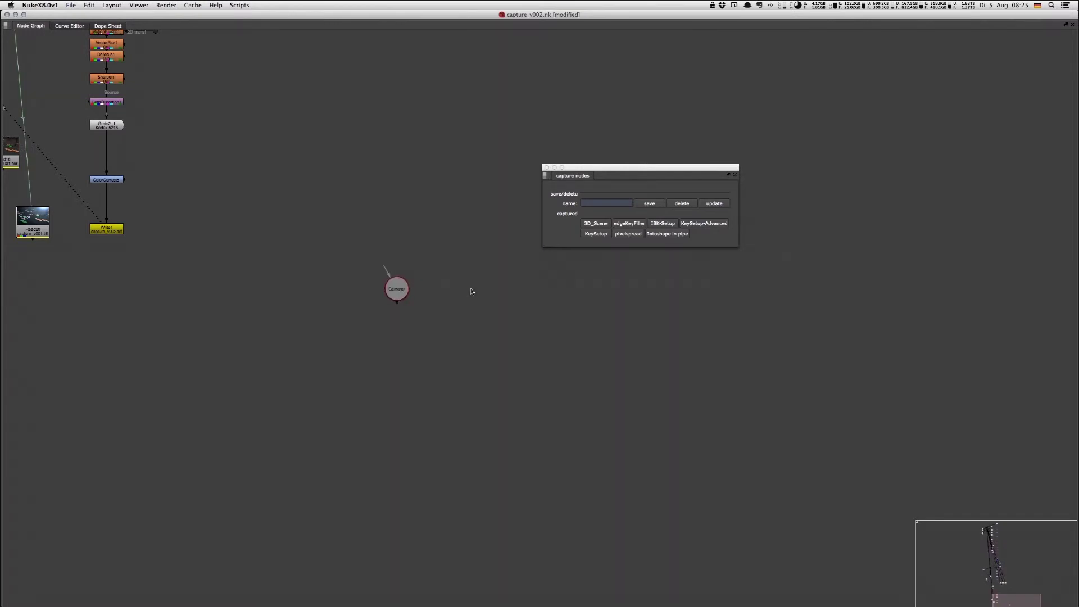
pyautogui.click(472, 291)
pyautogui.press('Tab')
pyautogui.write('scen')
pyautogui.press('Return')
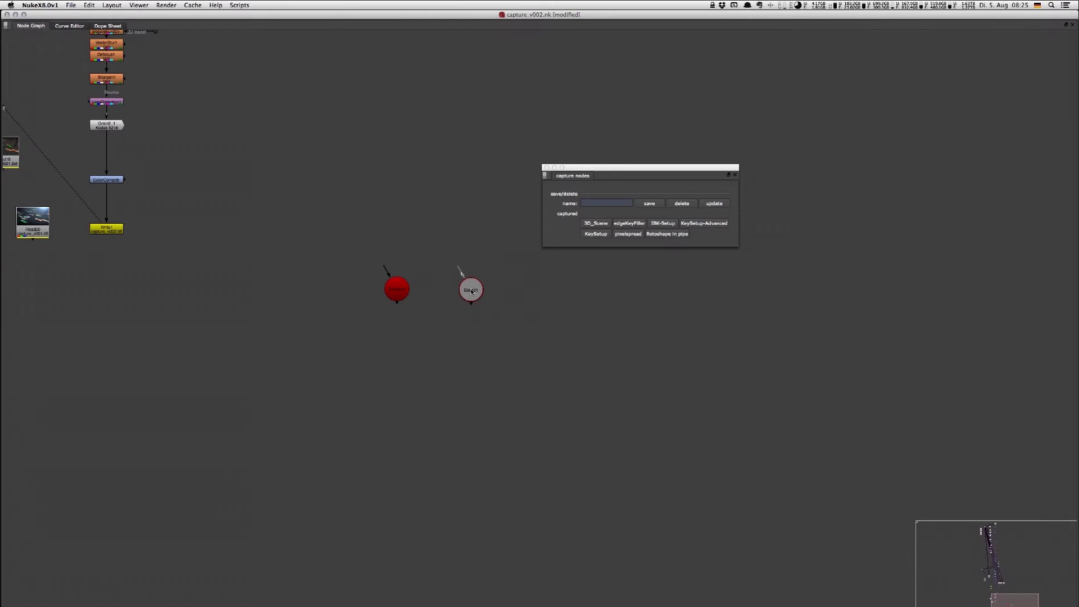
# - Add a ScanlineRender node fed by the camera and scene, then select all three nodes
pyautogui.click(446, 335)
pyautogui.press('Tab')
pyautogui.write('sca')
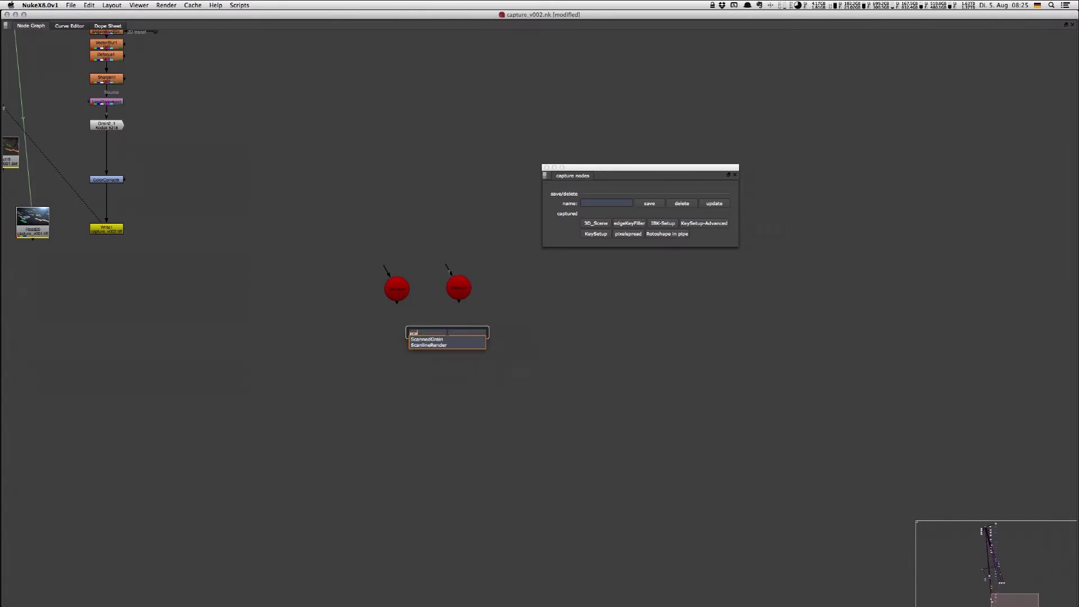
pyautogui.write('nl')
pyautogui.press('Return')
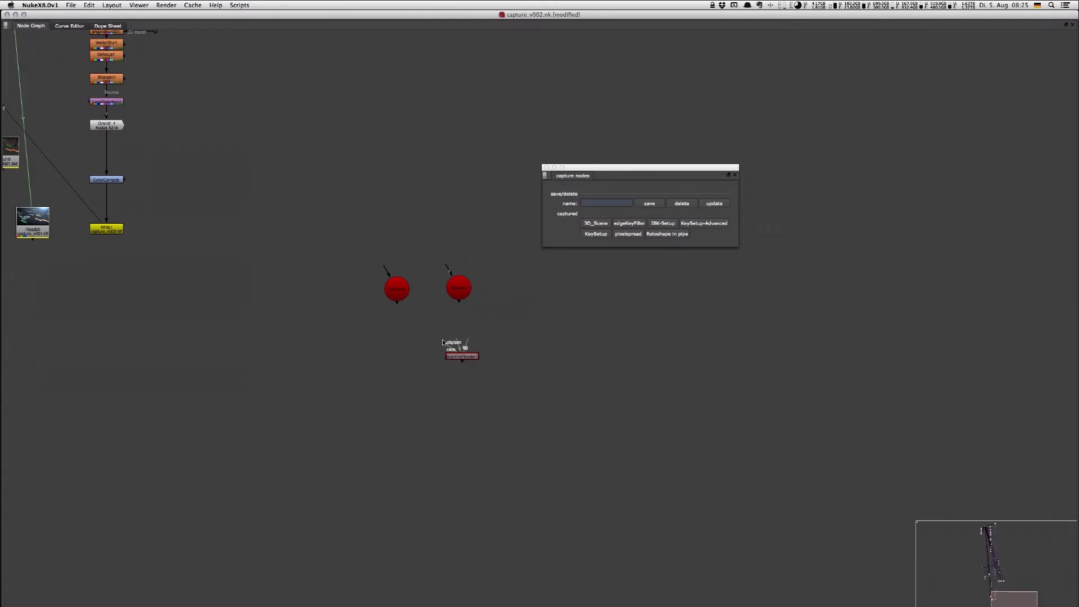
pyautogui.moveTo(450, 345); pyautogui.dragTo(418, 283)
pyautogui.click(360, 246)
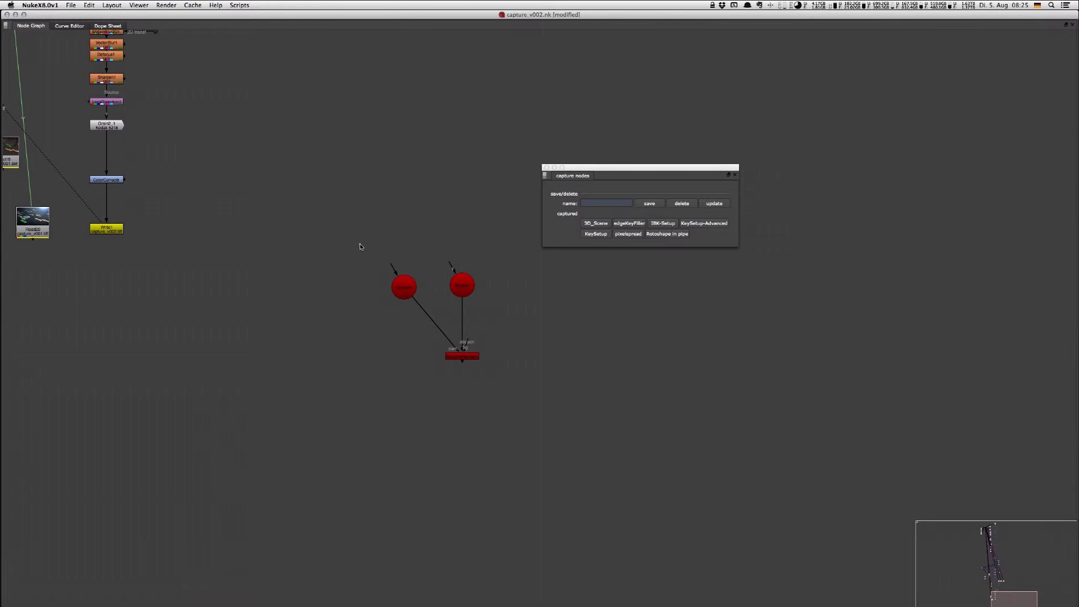
pyautogui.moveTo(361, 246); pyautogui.dragTo(549, 505)
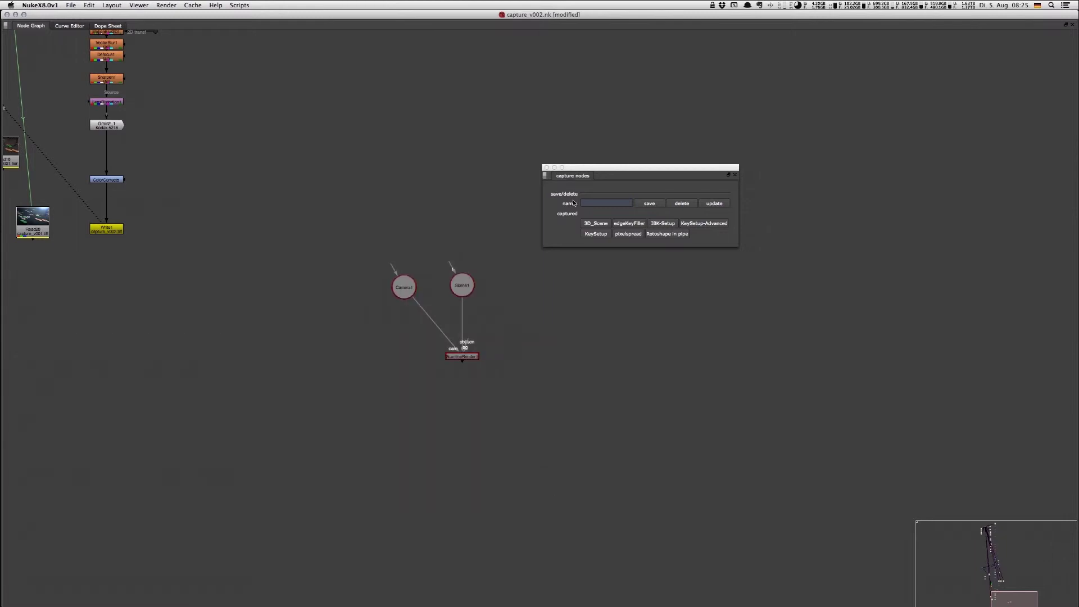
# - Save the selected nodes as the captured setup '3DSceneSetup'
pyautogui.click(599, 203)
pyautogui.write('3DSc')
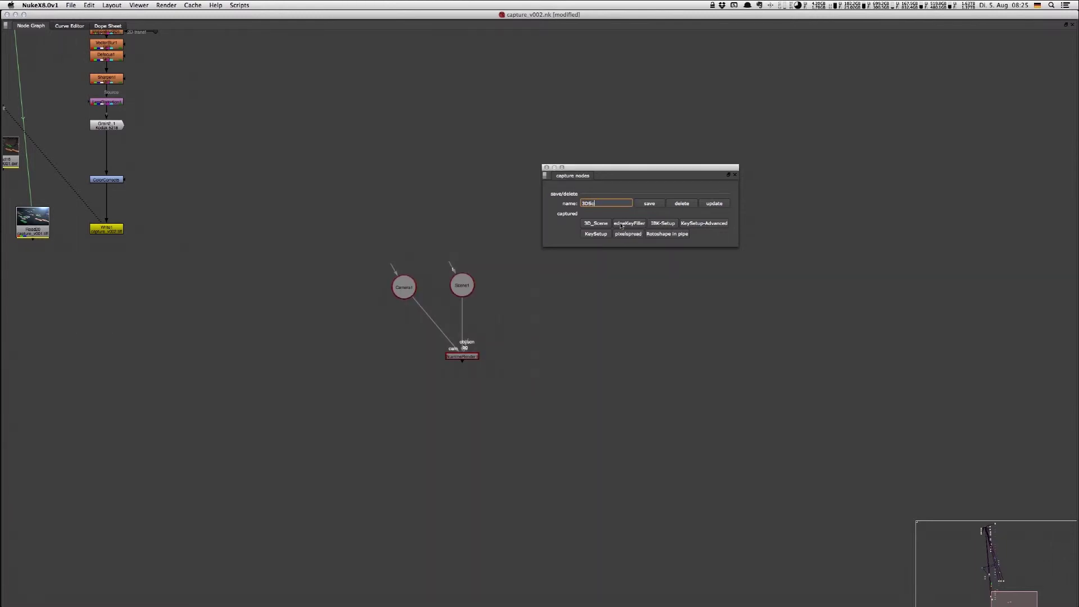
pyautogui.write('eneSetup')
pyautogui.click(649, 203)
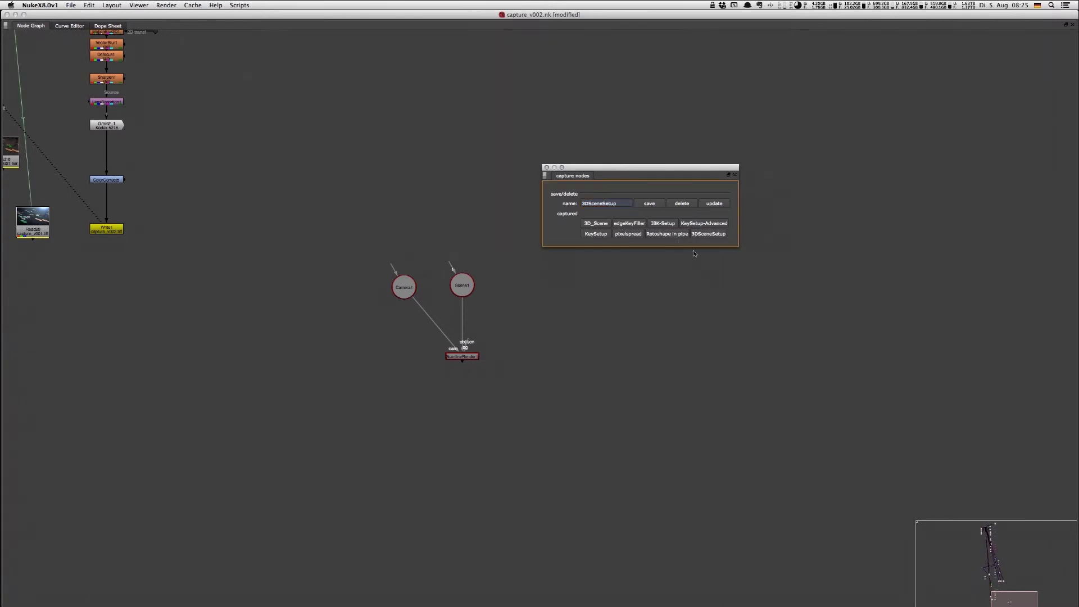
# - Delete the three 3D nodes and paste them back from the 3DSceneSetup capture
pyautogui.moveTo(319, 243); pyautogui.dragTo(512, 382)
pyautogui.press('Delete')
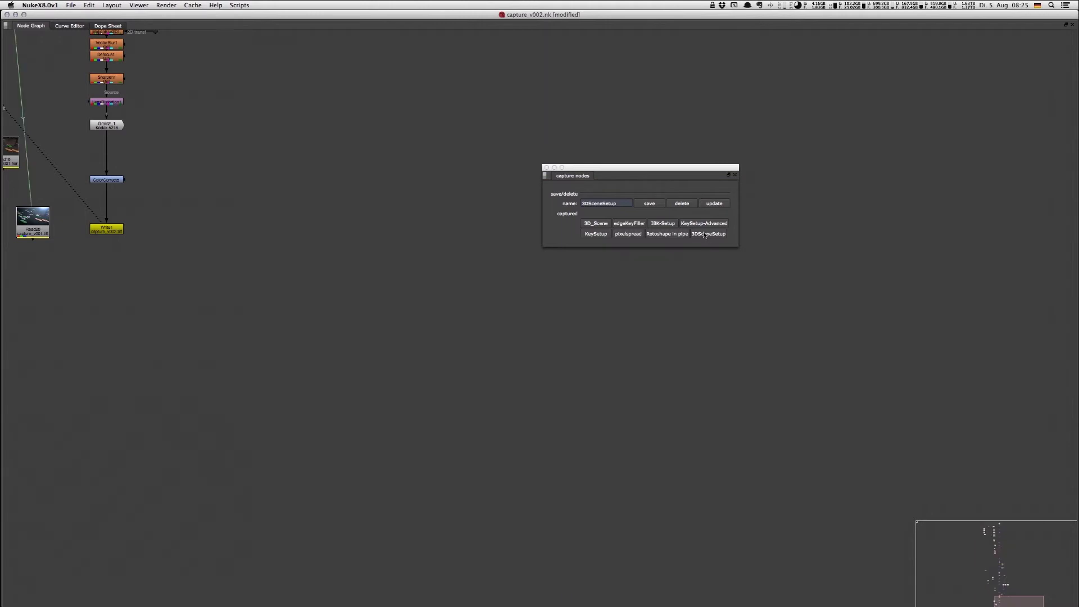
pyautogui.click(708, 235)
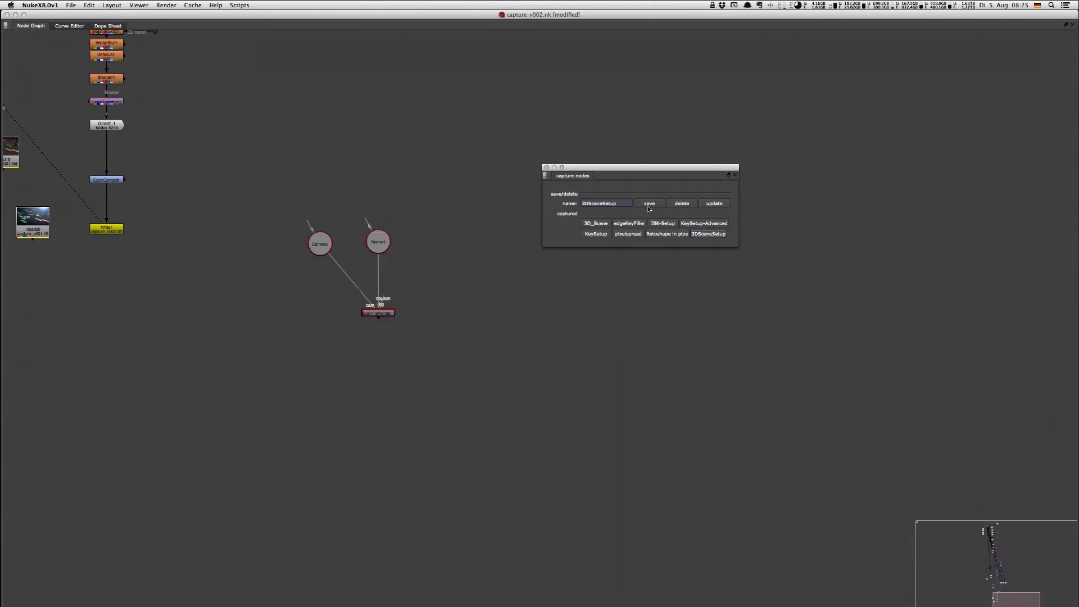
pyautogui.moveTo(379, 243); pyautogui.dragTo(428, 245)
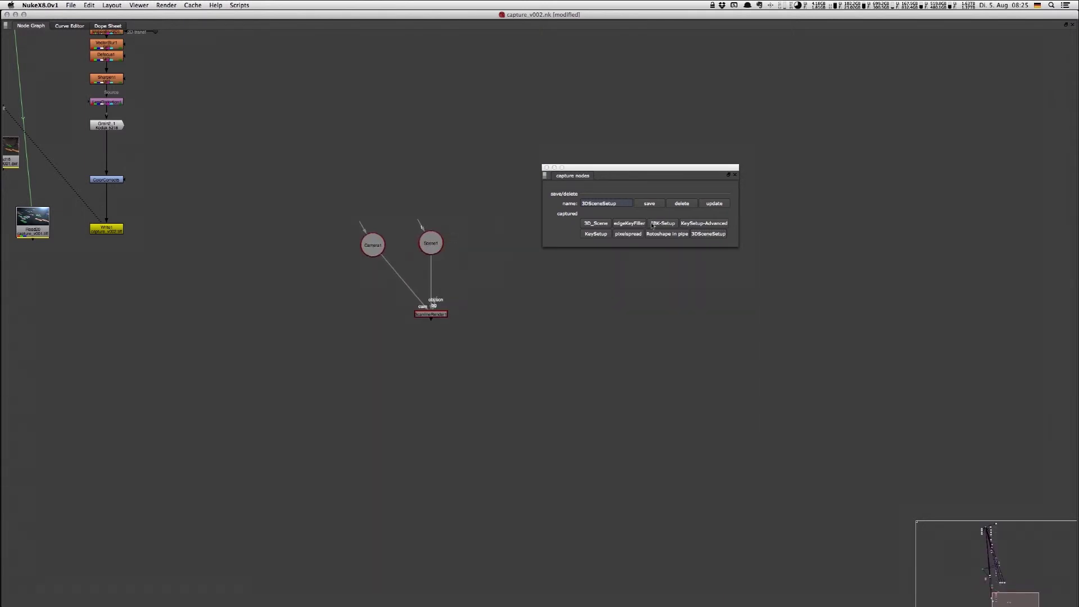
# - Delete the 3DSceneSetup capture and remove the camera, scene and render nodes
pyautogui.click(682, 204)
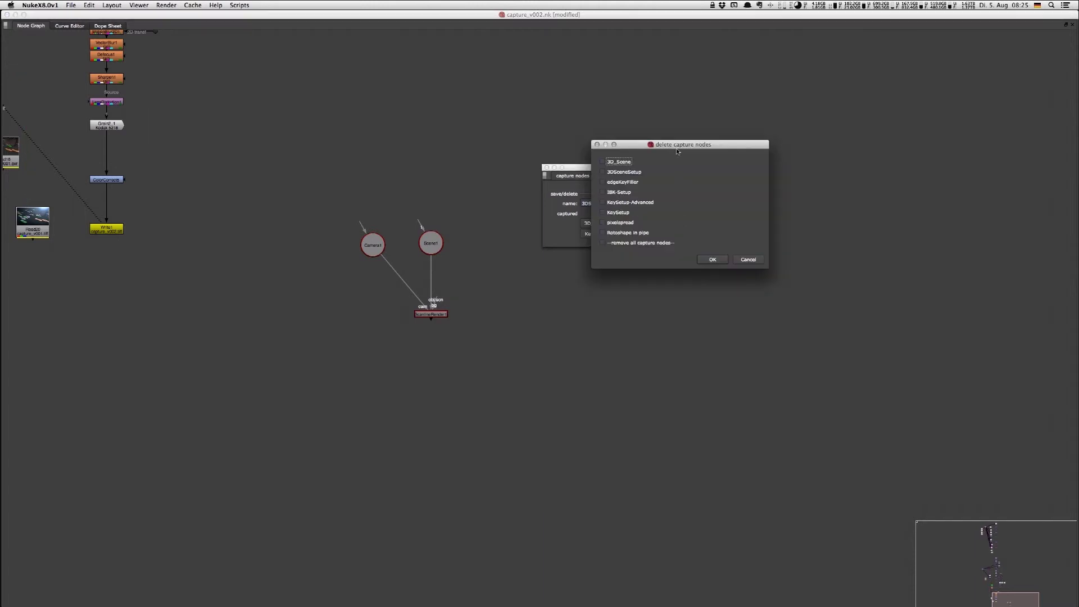
pyautogui.click(721, 206)
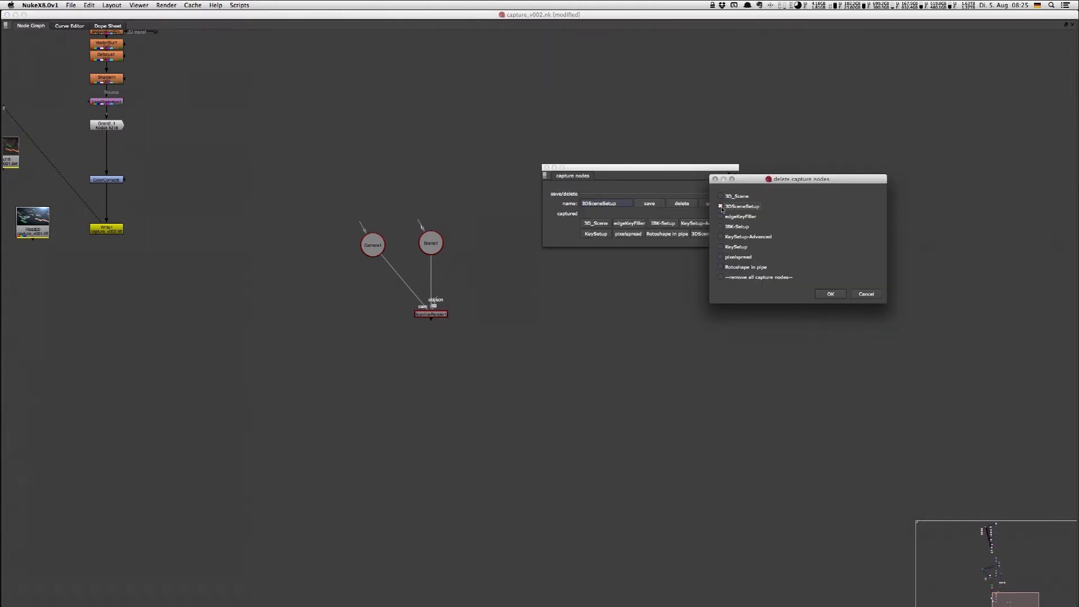
pyautogui.click(830, 294)
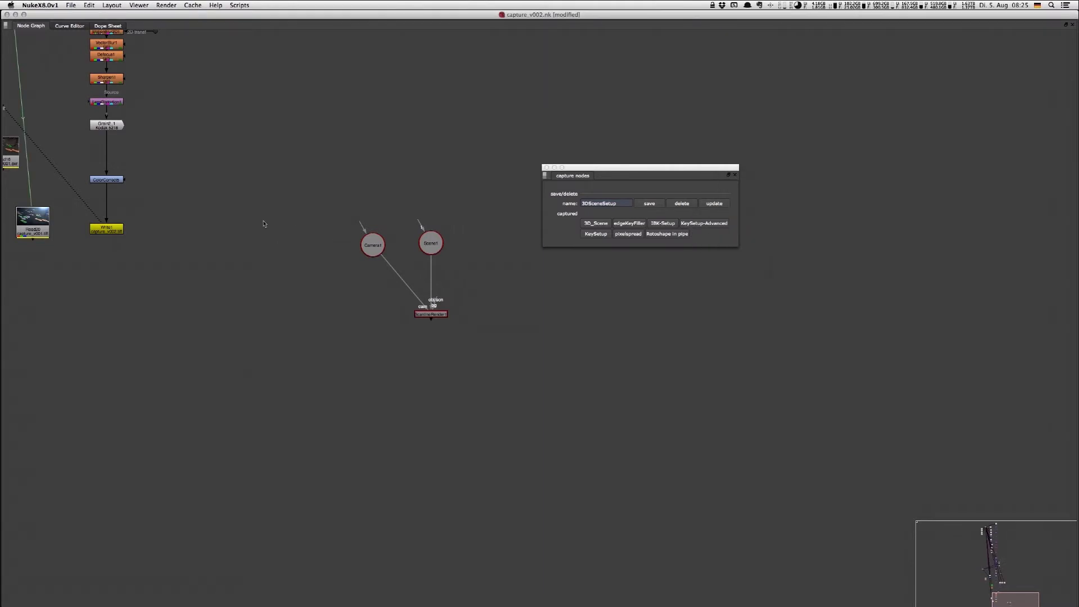
pyautogui.press('Delete')
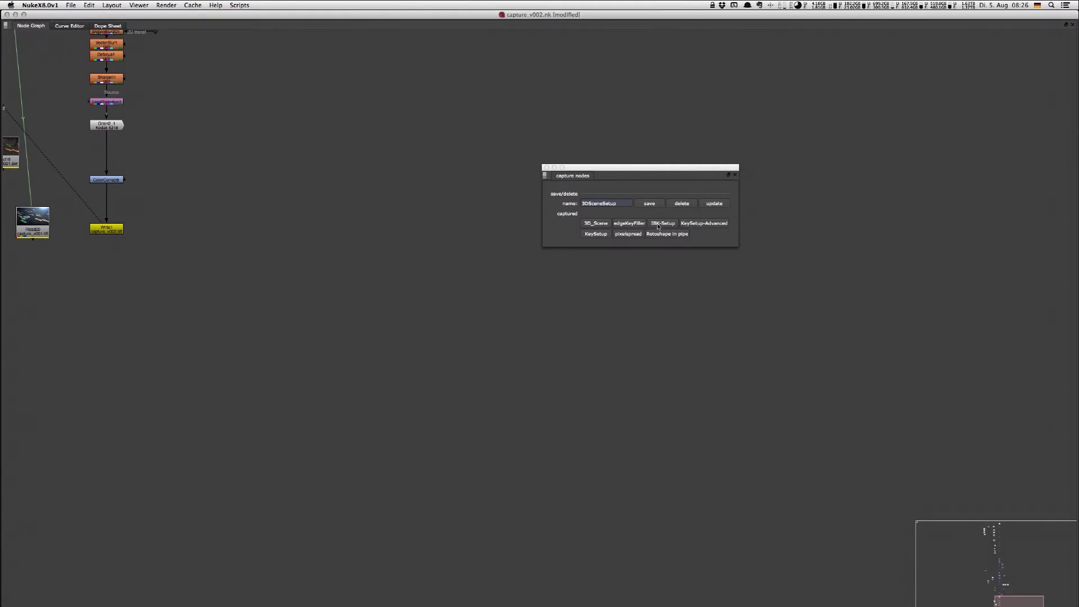
# - Try pasting the IBK-Setup and KeySetup captures, then restore the split viewer layout
pyautogui.click(658, 227)
pyautogui.moveTo(291, 207); pyautogui.dragTo(496, 350)
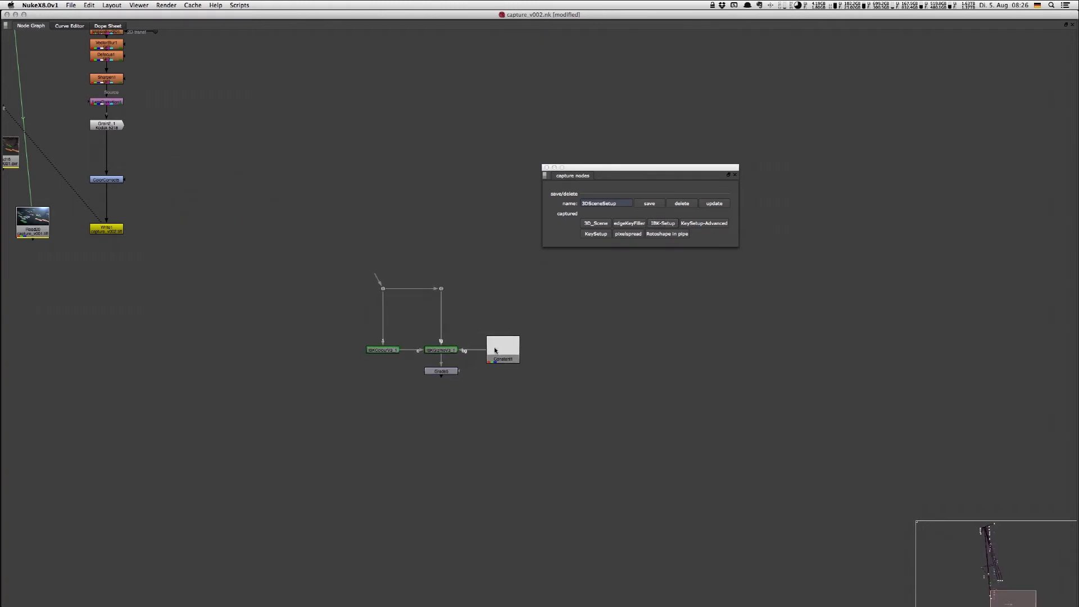
pyautogui.press('Delete')
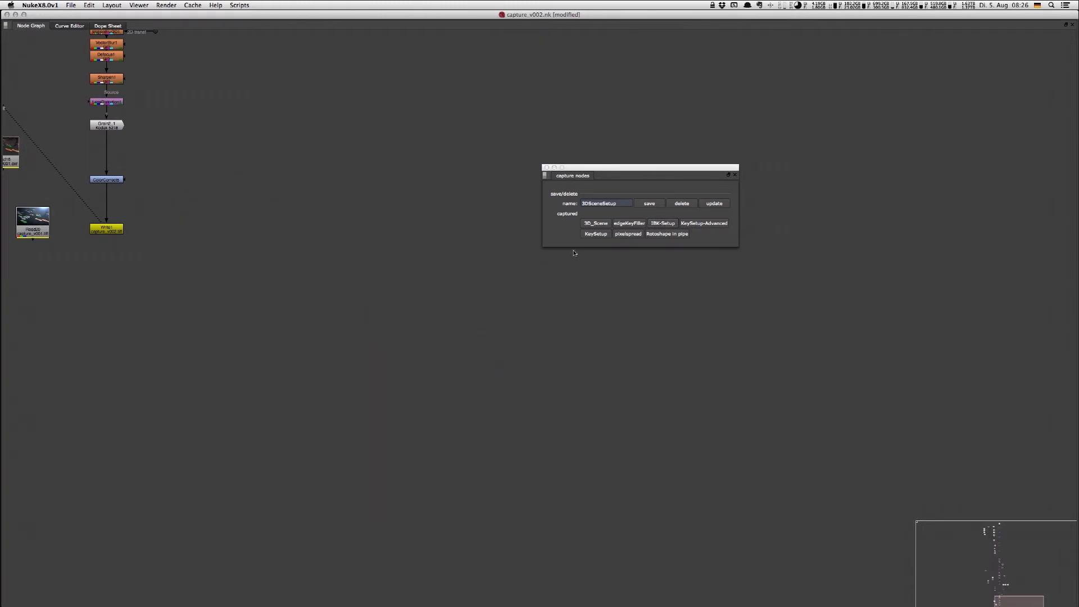
pyautogui.click(596, 234)
pyautogui.moveTo(441, 244); pyautogui.dragTo(385, 301)
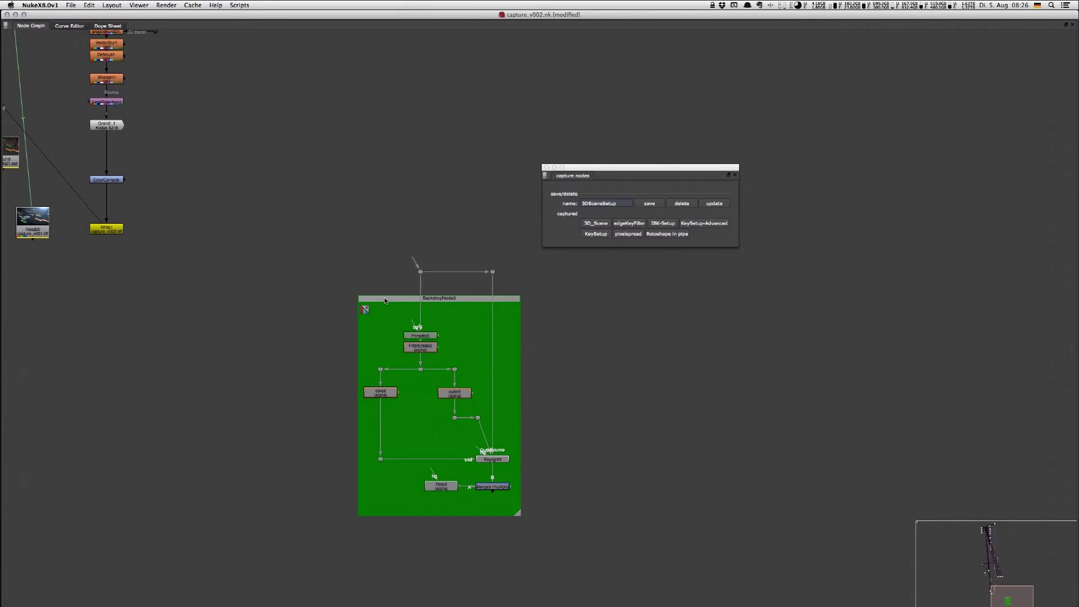
pyautogui.press('space')
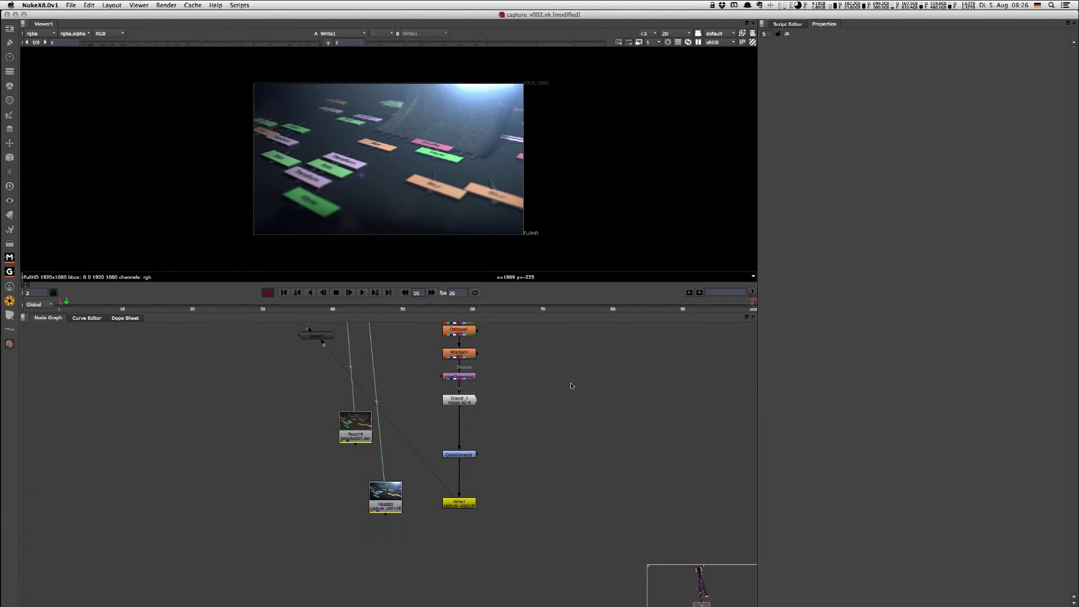
# - View the MotionBlur2D1 node's output in the viewer
pyautogui.moveTo(571, 386); pyautogui.dragTo(567, 436, button='middle')
pyautogui.click(453, 355)
pyautogui.press('1')
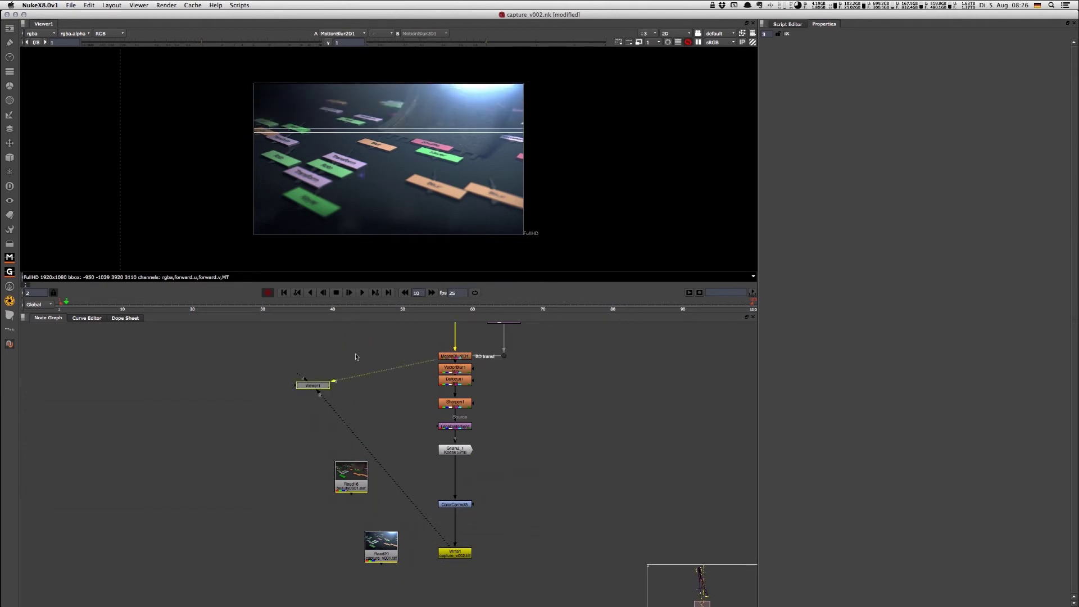
pyautogui.moveTo(307, 386); pyautogui.dragTo(288, 393)
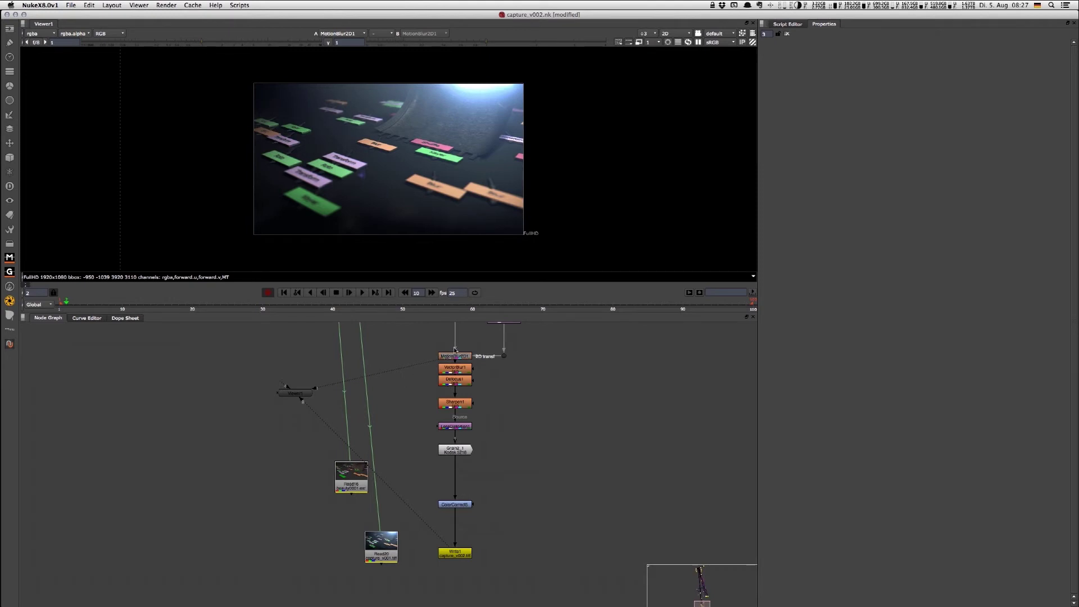
# - Open the capture images panel from Scripts > capture
pyautogui.click(239, 5)
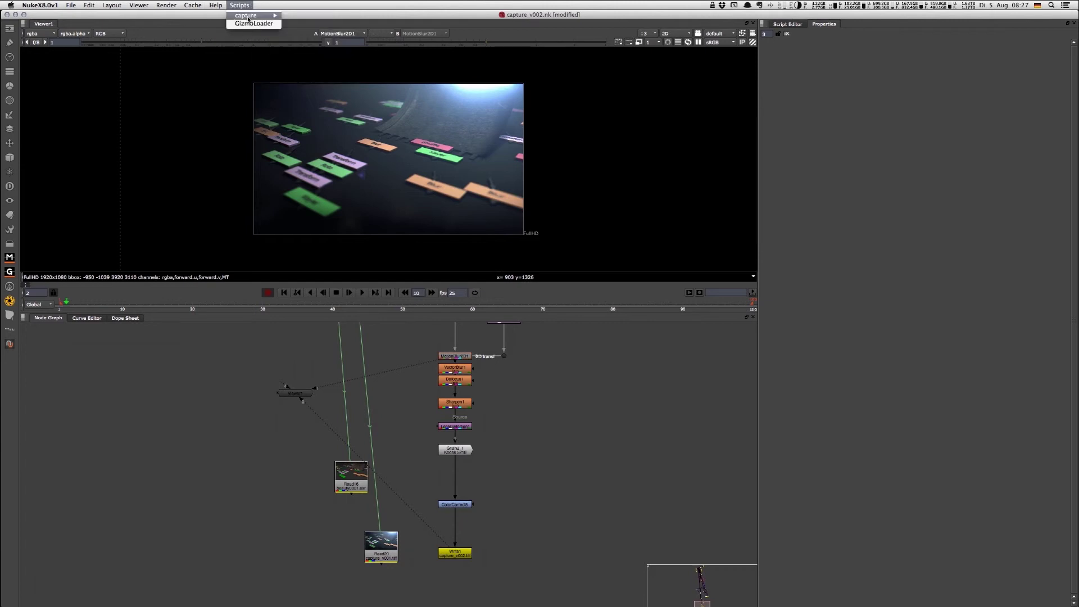
pyautogui.moveTo(248, 17)
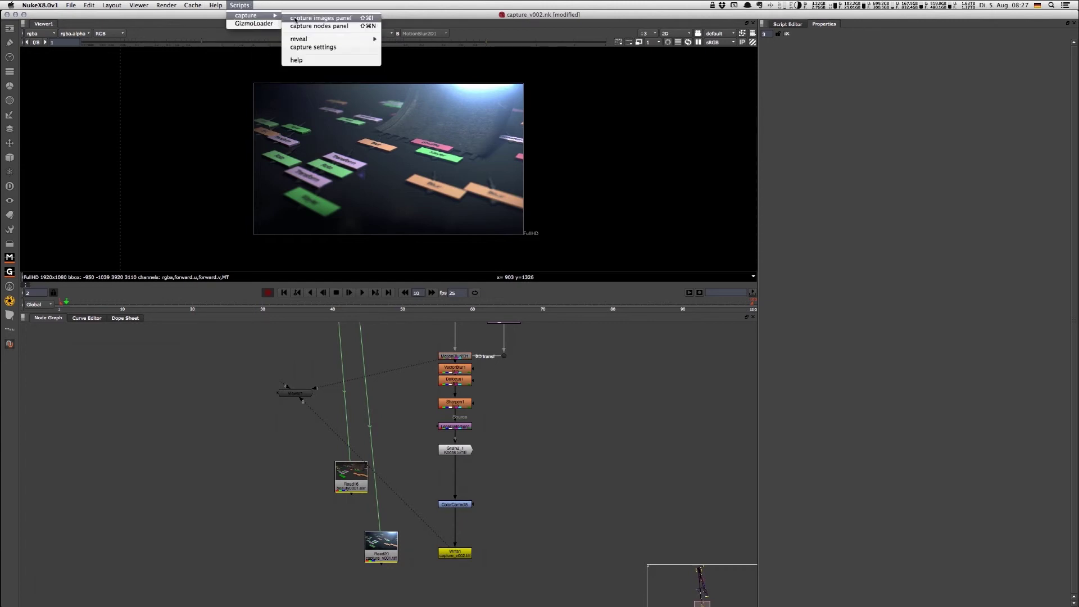
pyautogui.click(294, 19)
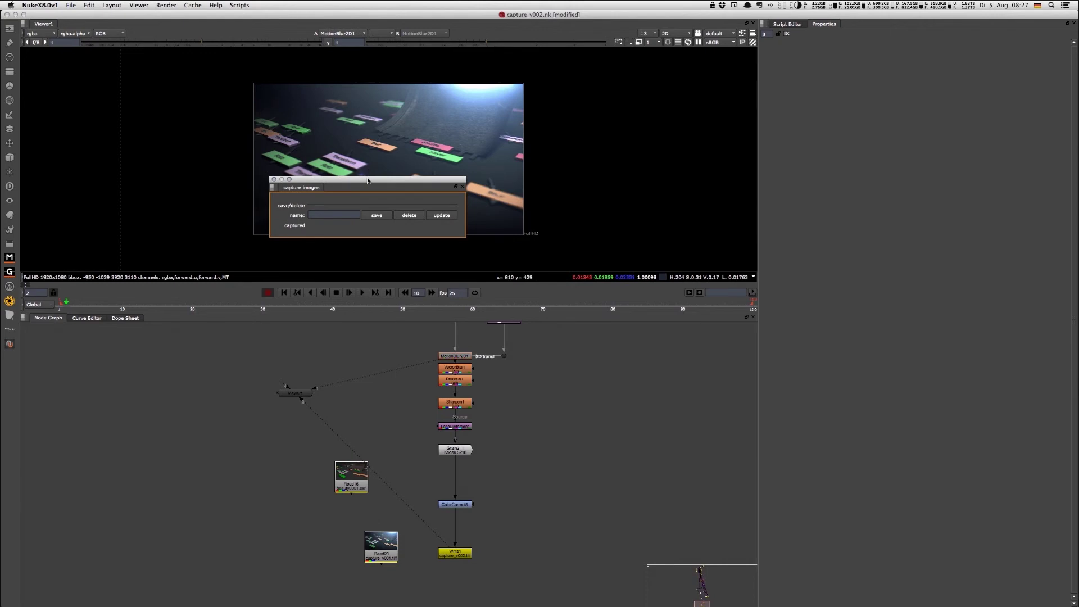
# - Save the current image as the capture 'MotionBlur2D1'
pyautogui.moveTo(368, 177); pyautogui.dragTo(698, 258)
pyautogui.click(664, 290)
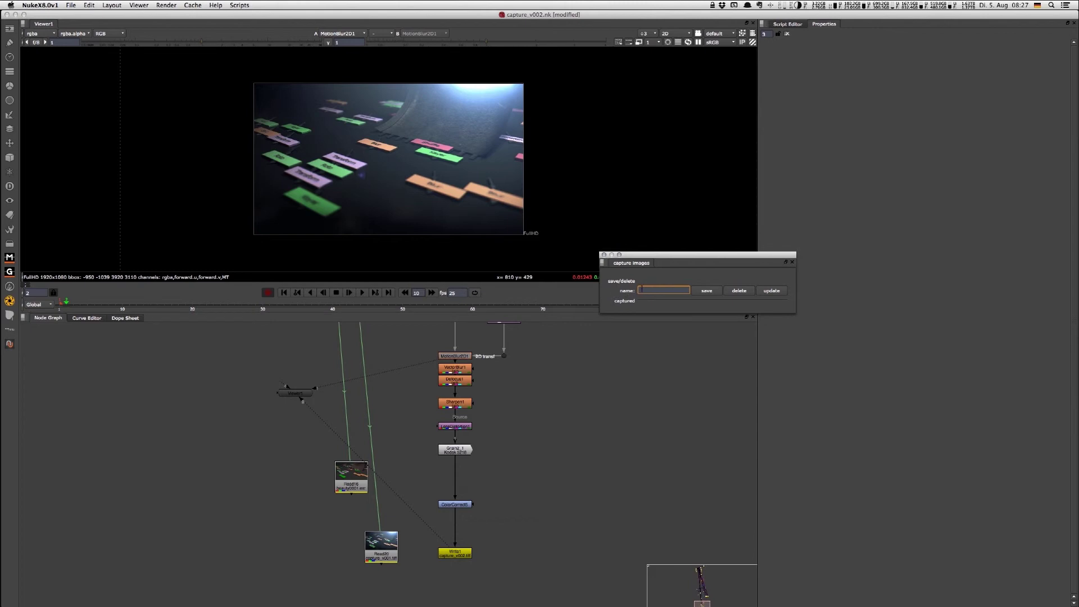
pyautogui.write('MNz')
pyautogui.press('BackSpace')
pyautogui.press('BackSpace')
pyautogui.press('BackSpace')
pyautogui.press('BackSpace')
pyautogui.press('BackSpace')
pyautogui.press('BackSpace')
pyautogui.press('BackSpace')
pyautogui.write('D1')
pyautogui.click(714, 290)
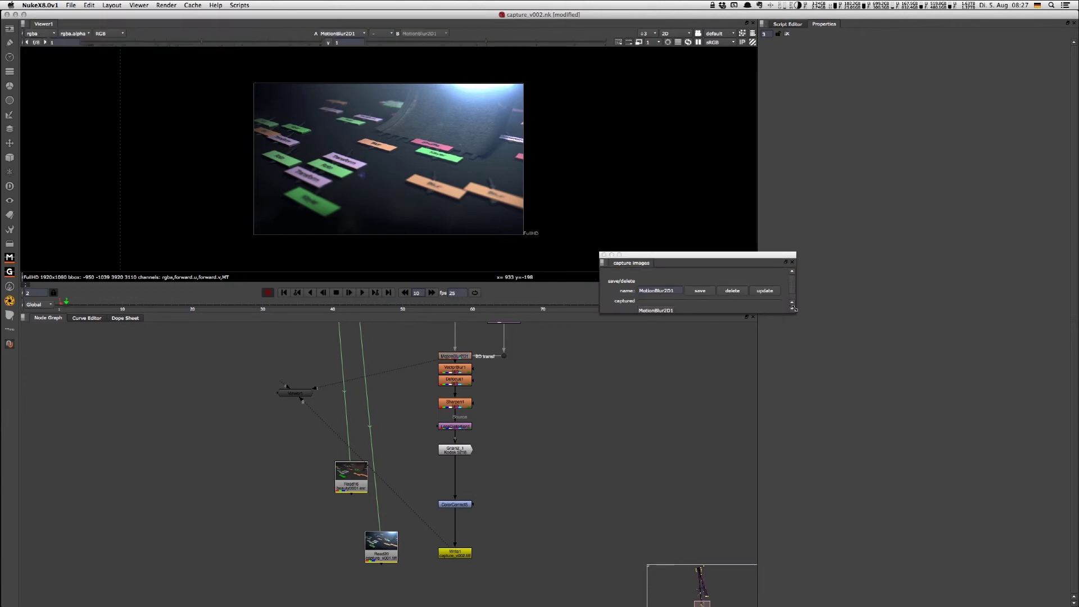
# - Load the MotionBlur2D1 capture back as Read21 and place it to the right
pyautogui.moveTo(794, 308); pyautogui.dragTo(822, 336)
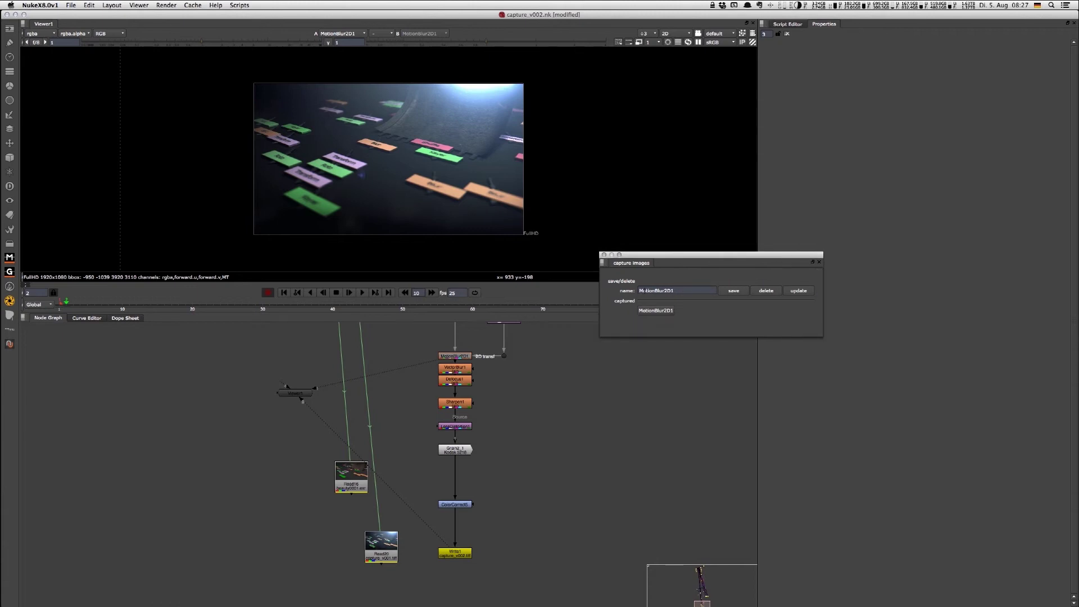
pyautogui.click(653, 312)
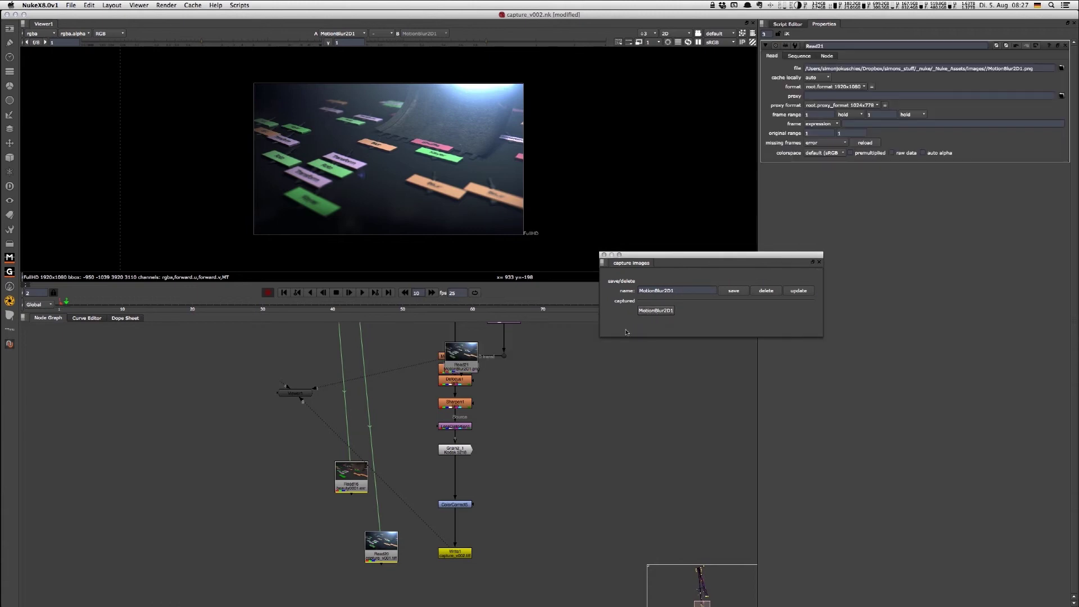
pyautogui.moveTo(473, 353); pyautogui.dragTo(578, 393)
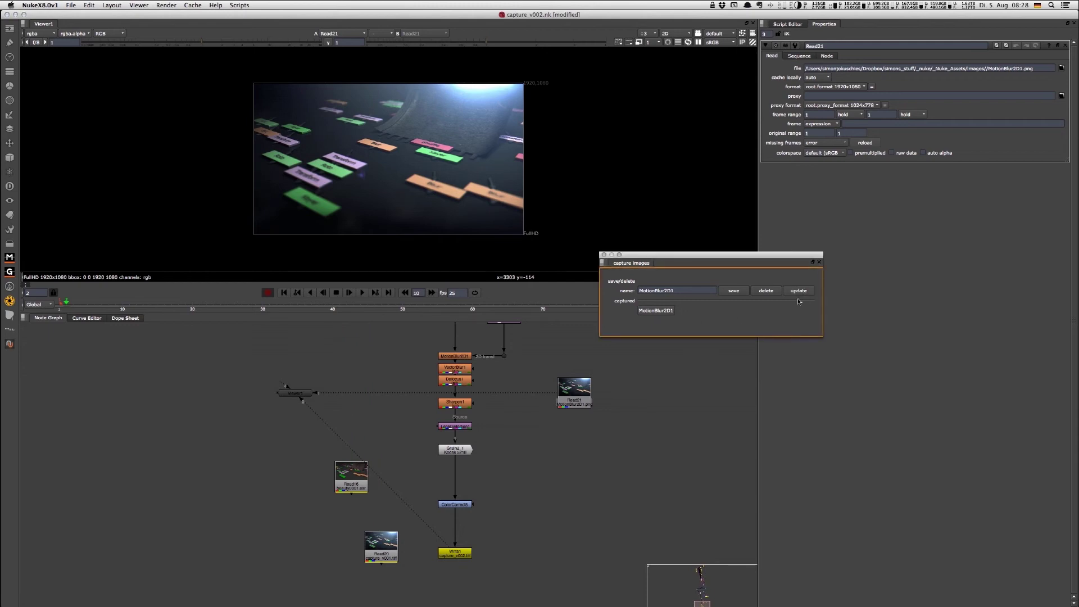
# - Close the panel and display the ColorCorrect2 node in the viewer
pyautogui.click(604, 254)
pyautogui.moveTo(612, 372); pyautogui.dragTo(542, 475, button='middle')
pyautogui.click(544, 474)
pyautogui.press('1')
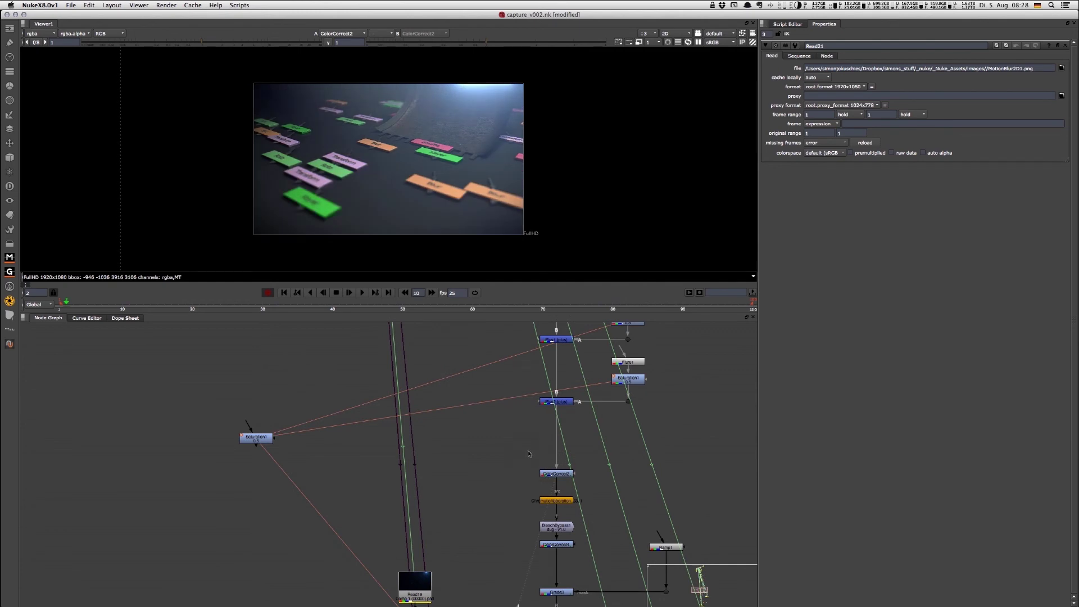
pyautogui.click(548, 476)
# - Save the ColorCorrect2 look as the captured image 'CC2'
pyautogui.press('super+shift+c')
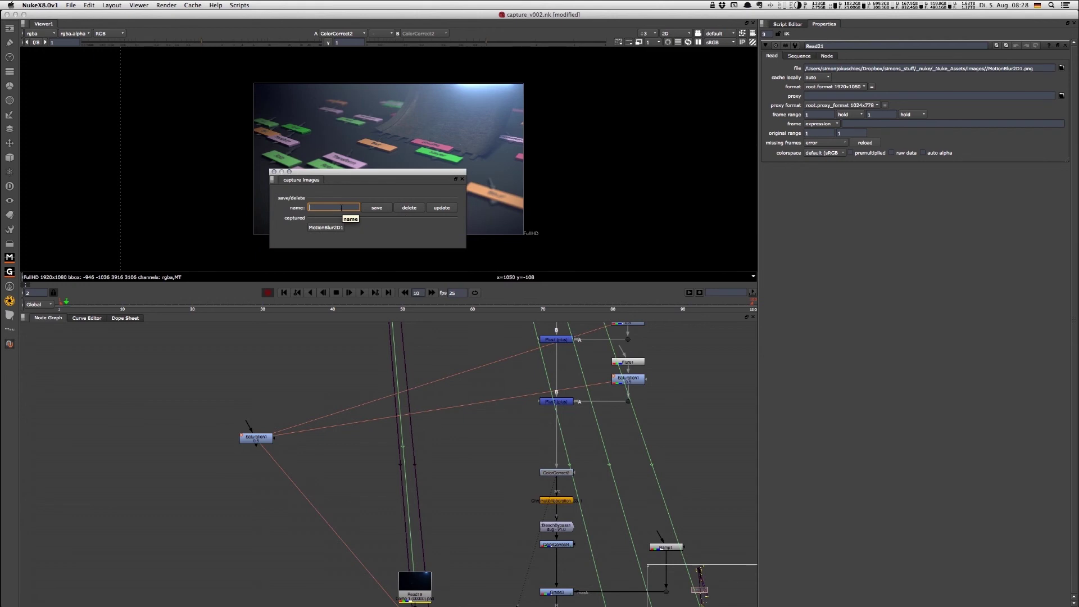
pyautogui.write('CC2')
pyautogui.click(372, 209)
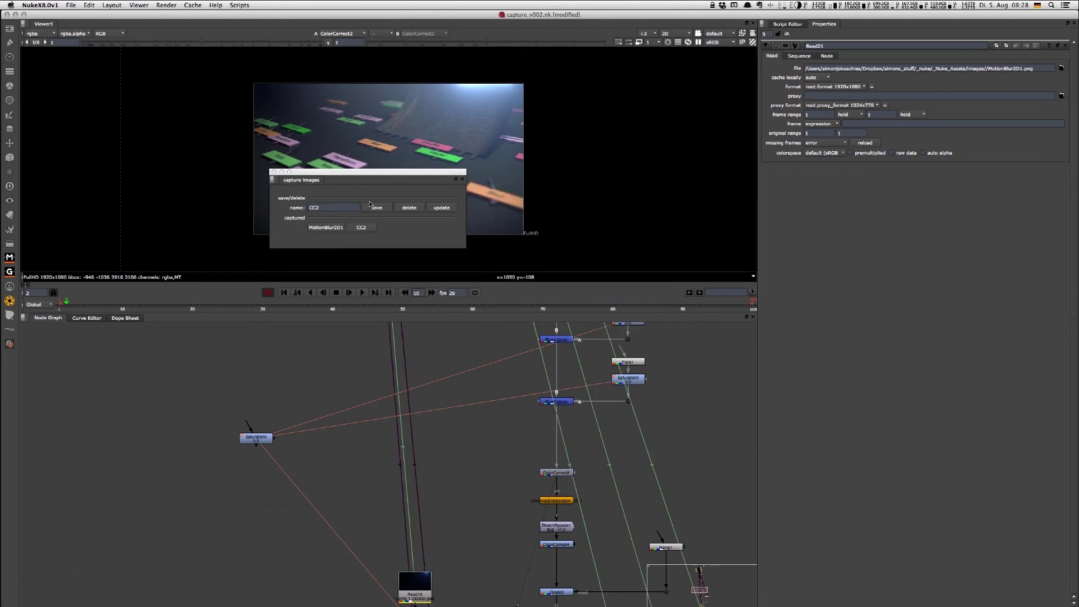
pyautogui.click(274, 171)
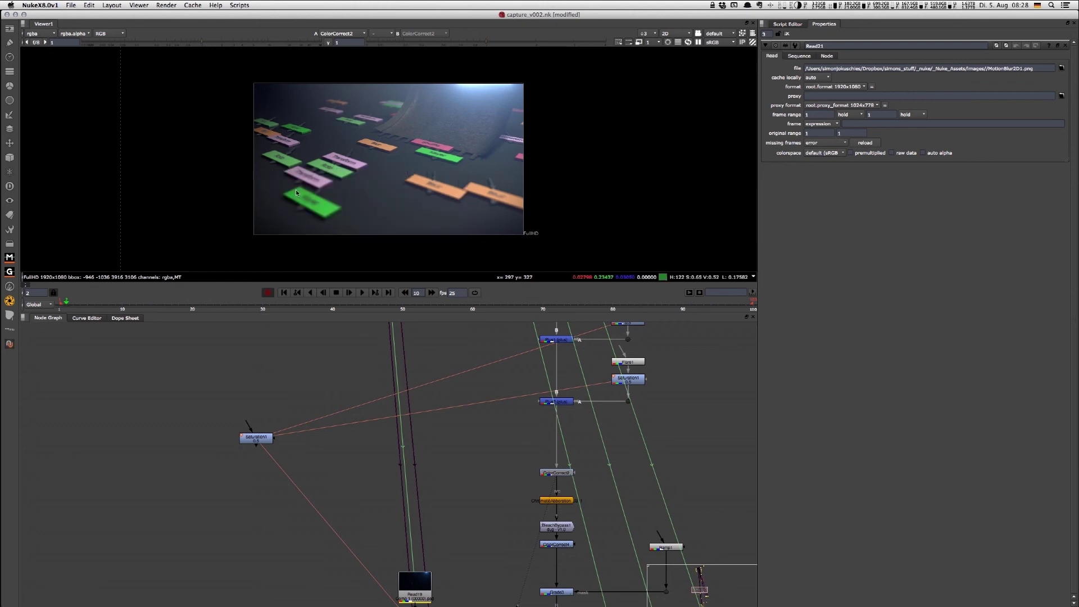
pyautogui.scroll(-10, 585, 543)
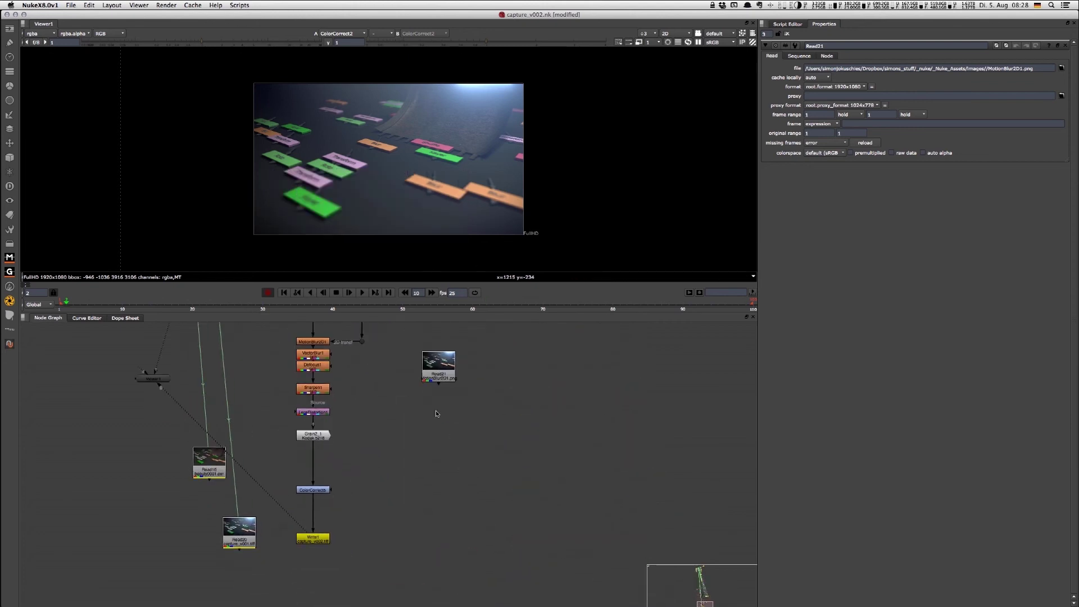
# - Load the CC2 capture as Read22 and place it beside Read21
pyautogui.hotkey('shift', 'c')
pyautogui.click(323, 235)
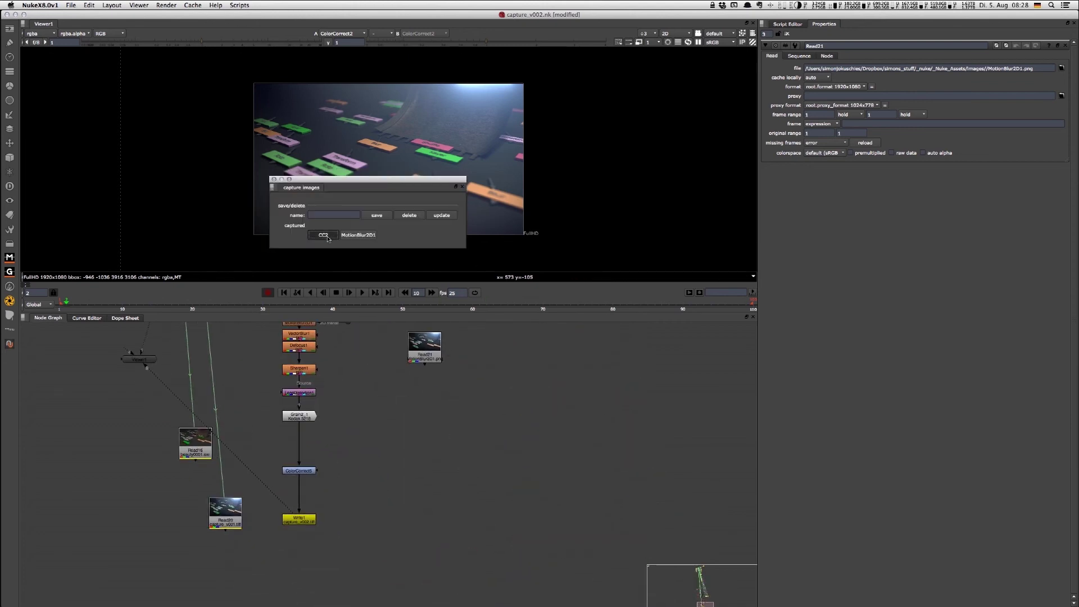
pyautogui.moveTo(451, 399); pyautogui.dragTo(470, 352)
# - Flip the viewer between the two captured looks, then select both Read nodes
pyautogui.press('2')
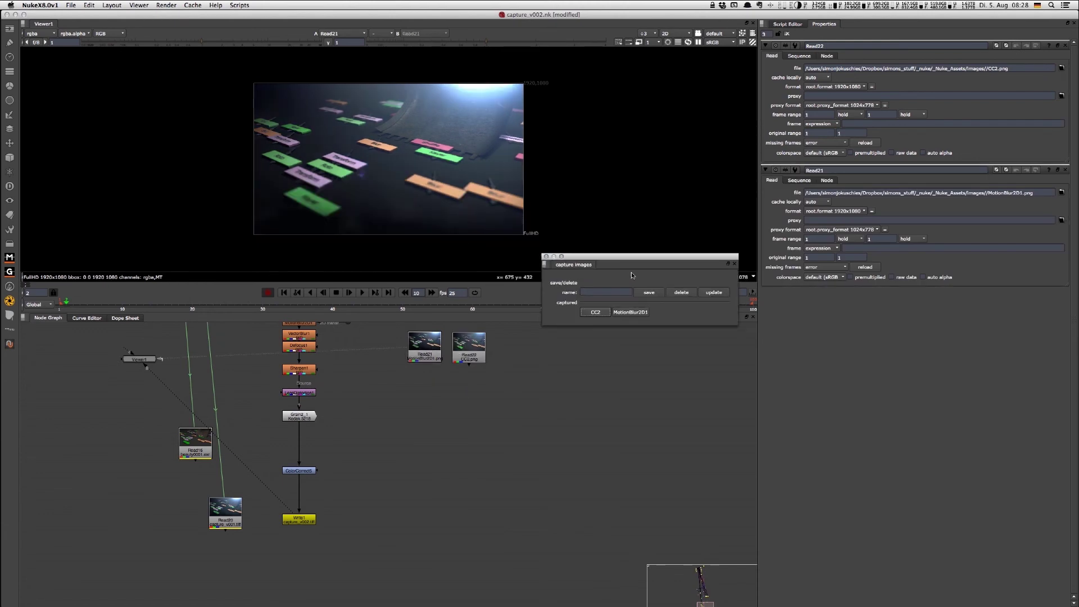
pyautogui.press('1')
pyautogui.press('2')
pyautogui.press('1')
pyautogui.press('2')
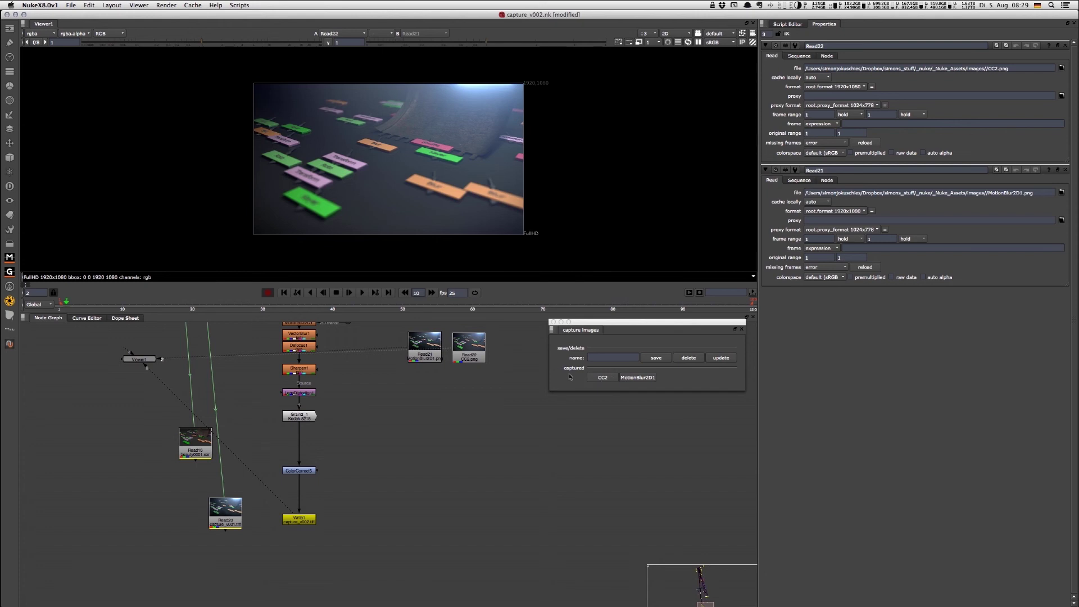
pyautogui.click(554, 322)
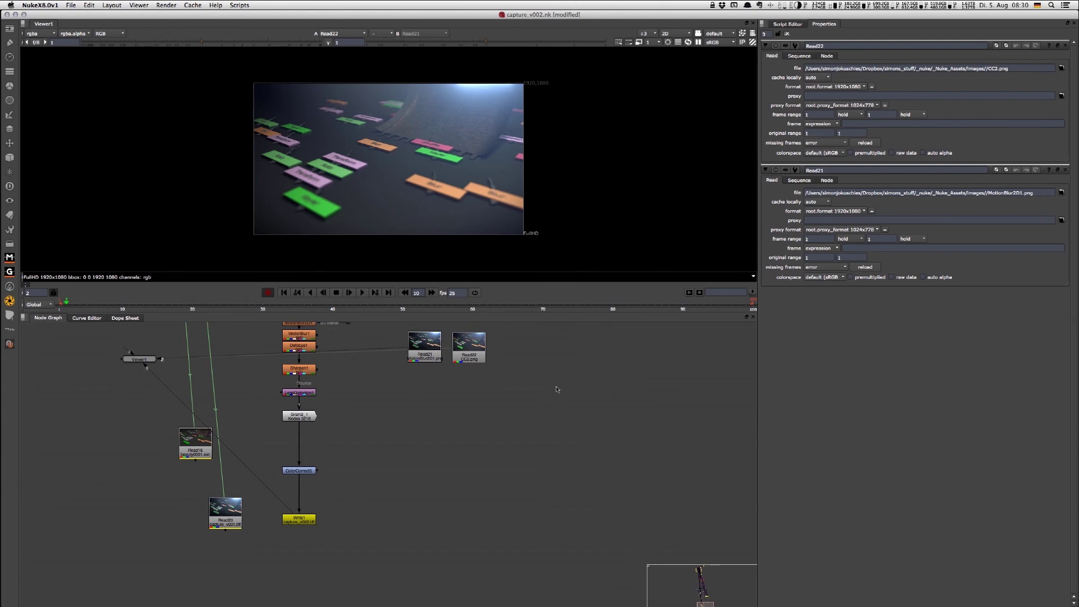
pyautogui.moveTo(513, 397); pyautogui.dragTo(399, 327)
# - Delete Read21 and Read22 and close the capturedImages folder window
pyautogui.press('Delete')
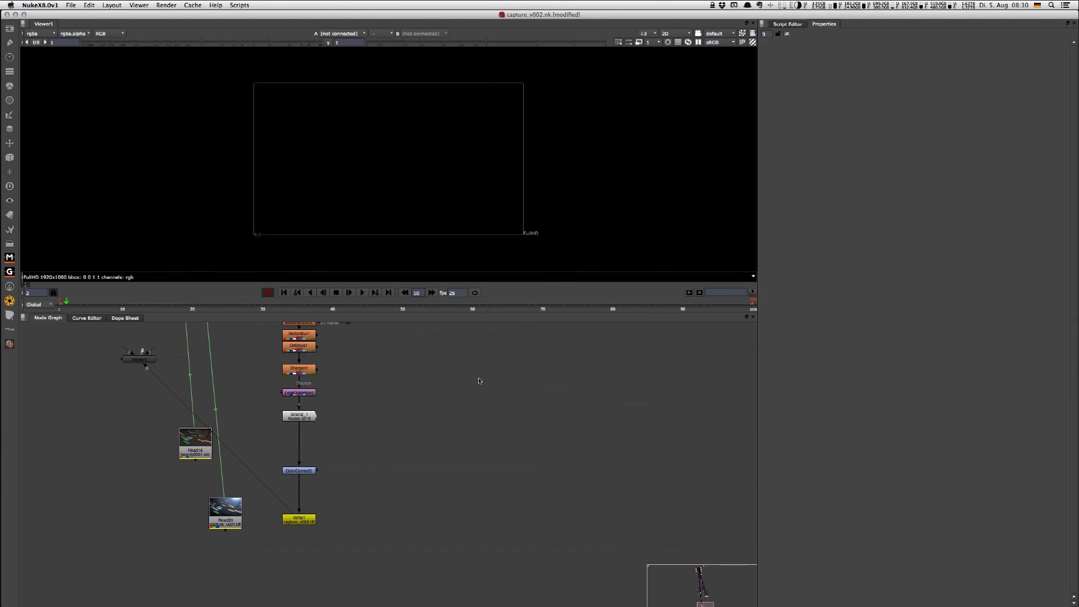
pyautogui.click(474, 385)
pyautogui.click(186, 166)
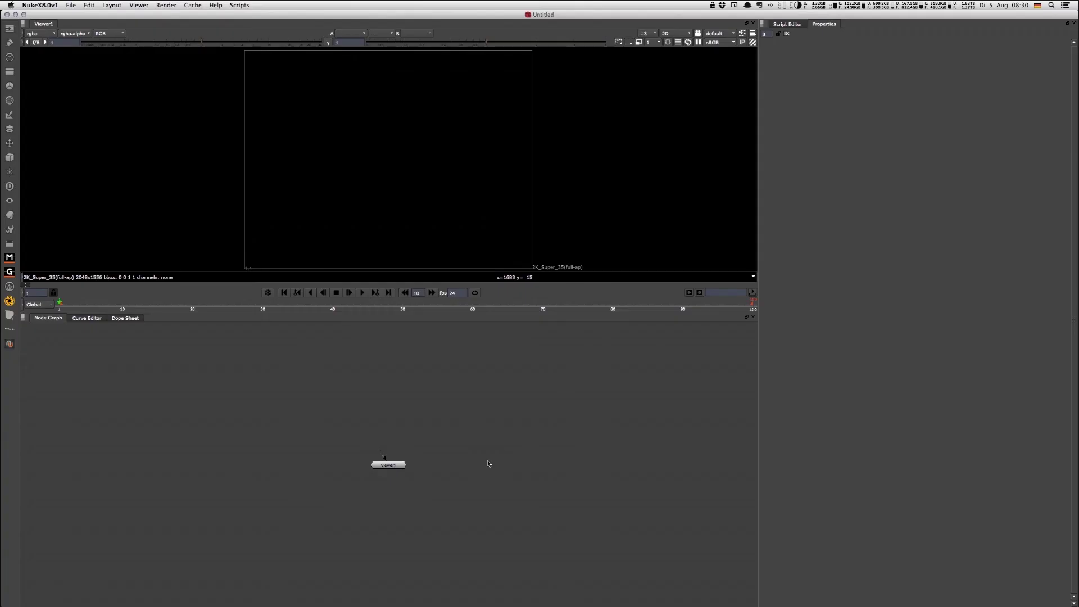
# - Open the capture nodes panel from Scripts > capture
pyautogui.click(239, 5)
pyautogui.moveTo(247, 15)
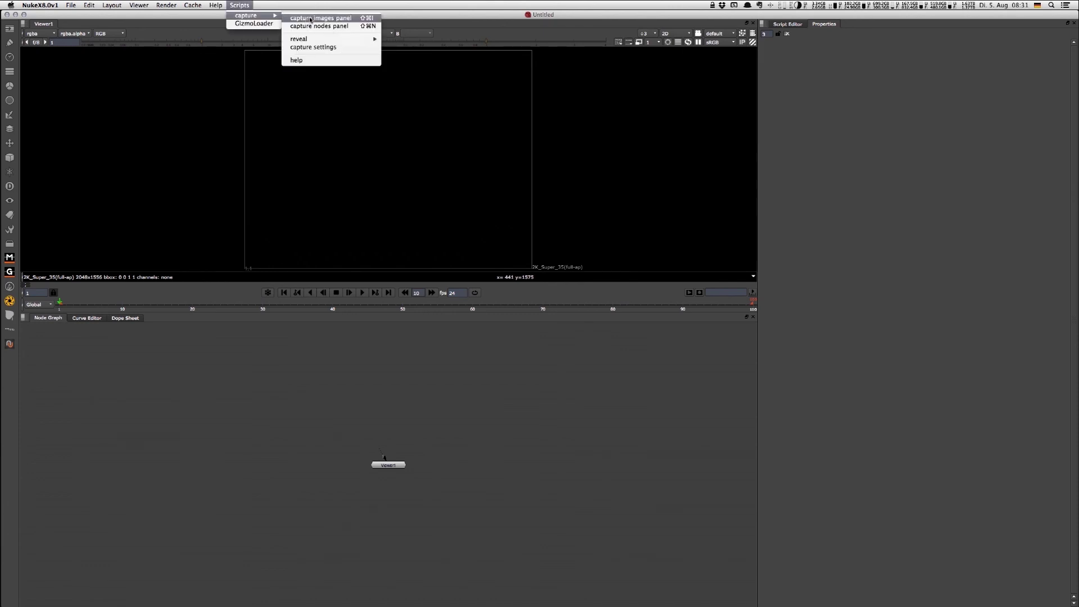
pyautogui.moveTo(309, 40)
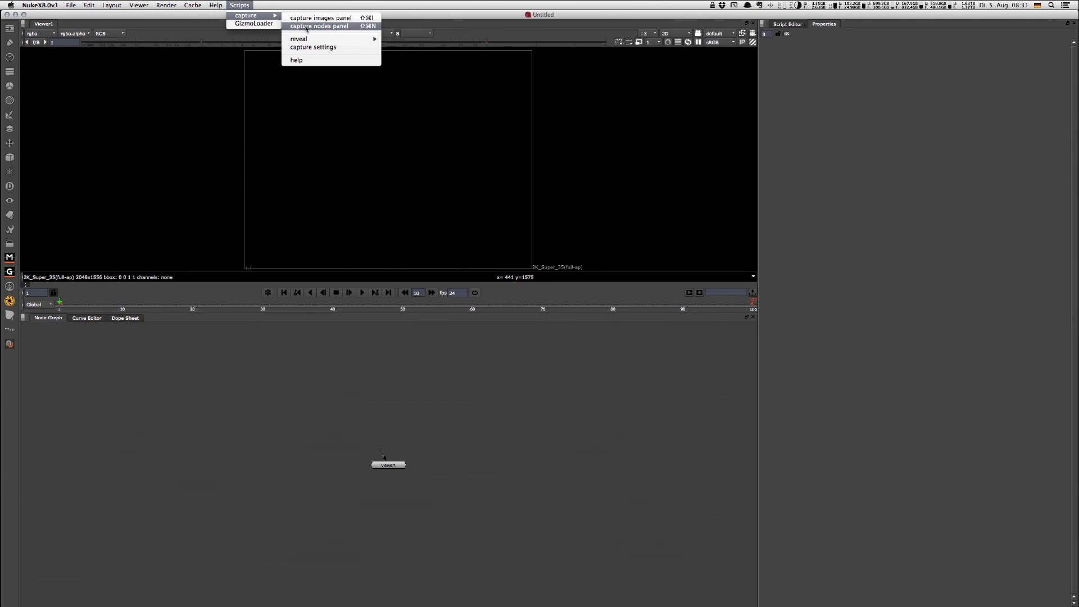
pyautogui.click(304, 26)
# - Test-paste and remove KeySetup, then load the CC2 and MotionBlur2D1 captures as Read nodes
pyautogui.click(368, 237)
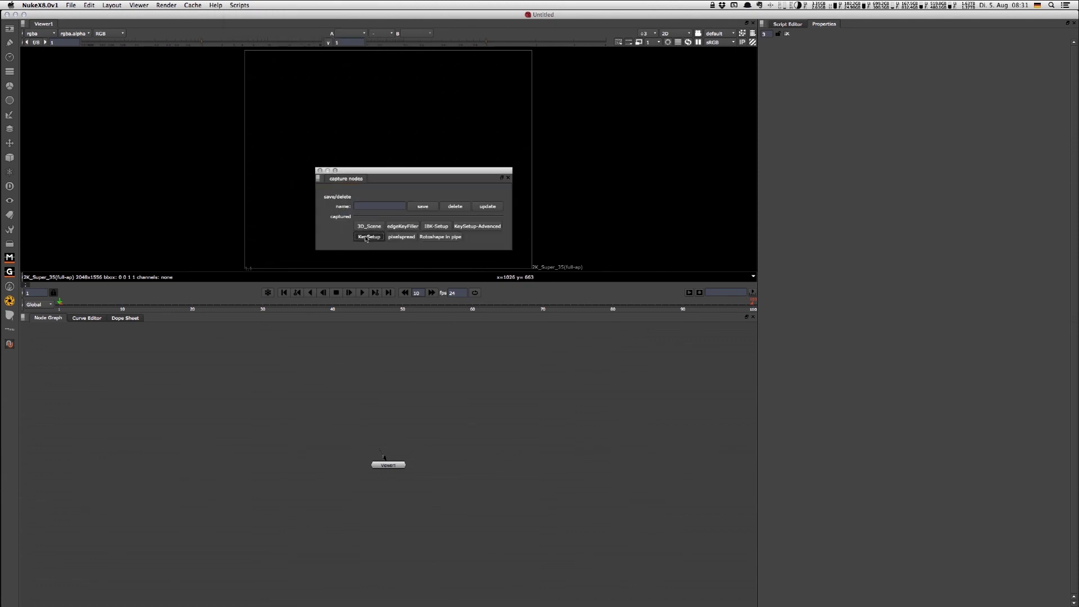
pyautogui.press('Delete')
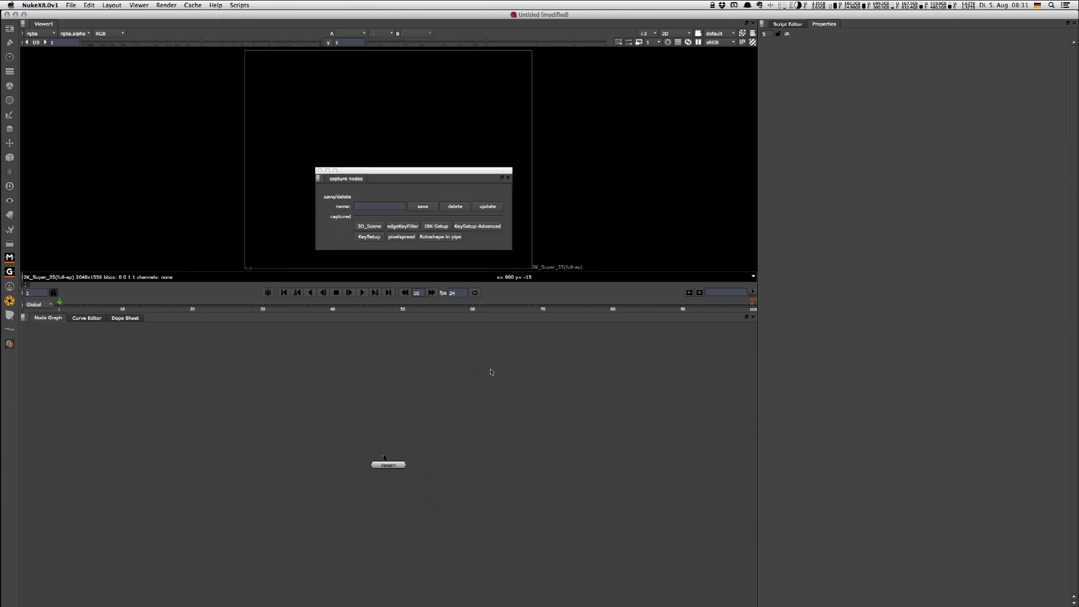
pyautogui.hotkey('alt', 'i')
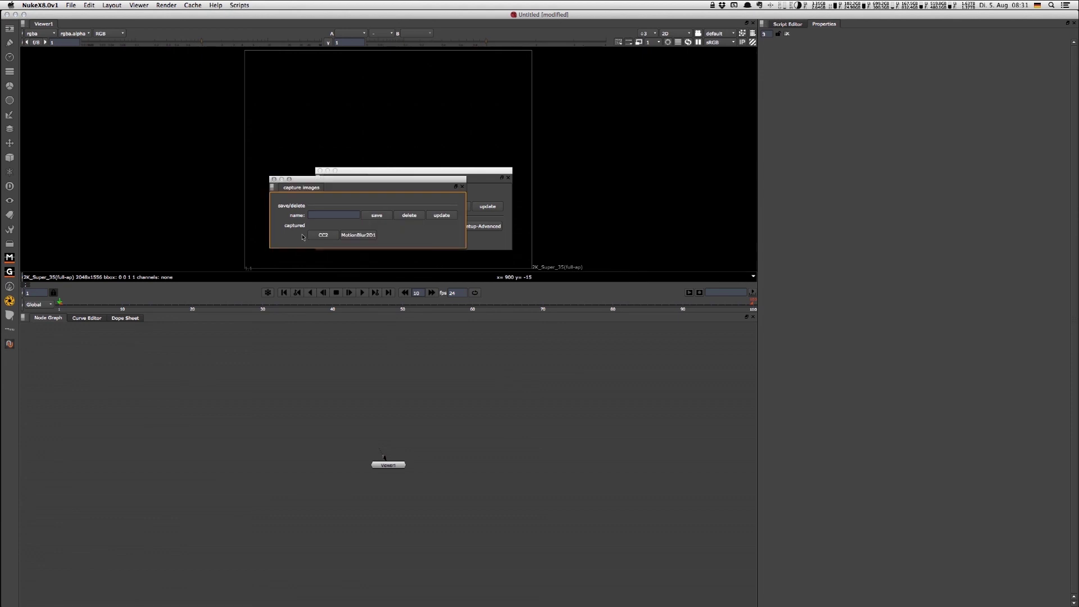
pyautogui.click(318, 235)
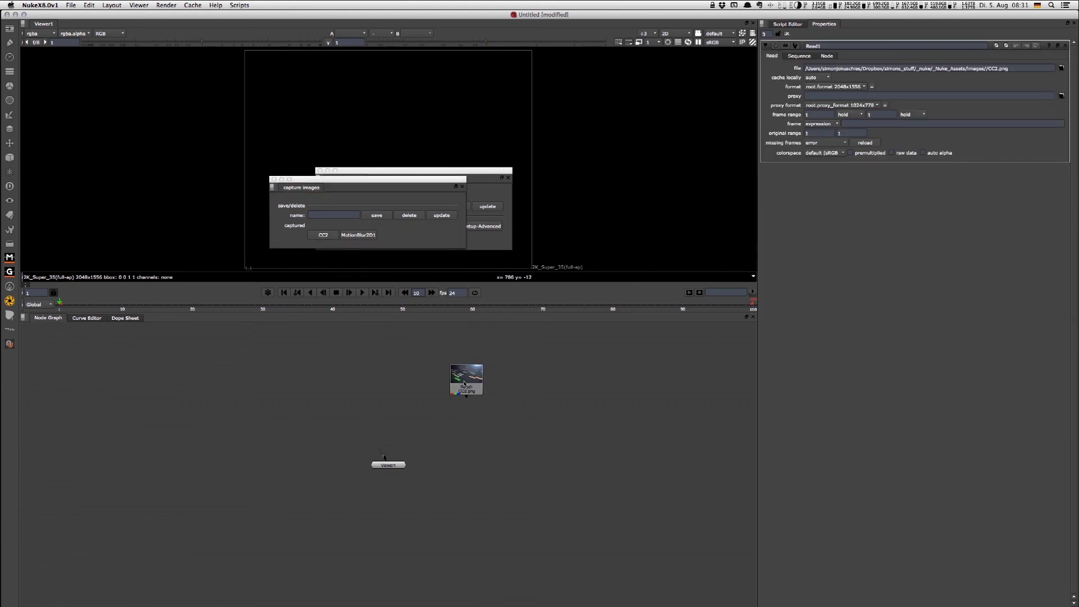
pyautogui.click(360, 235)
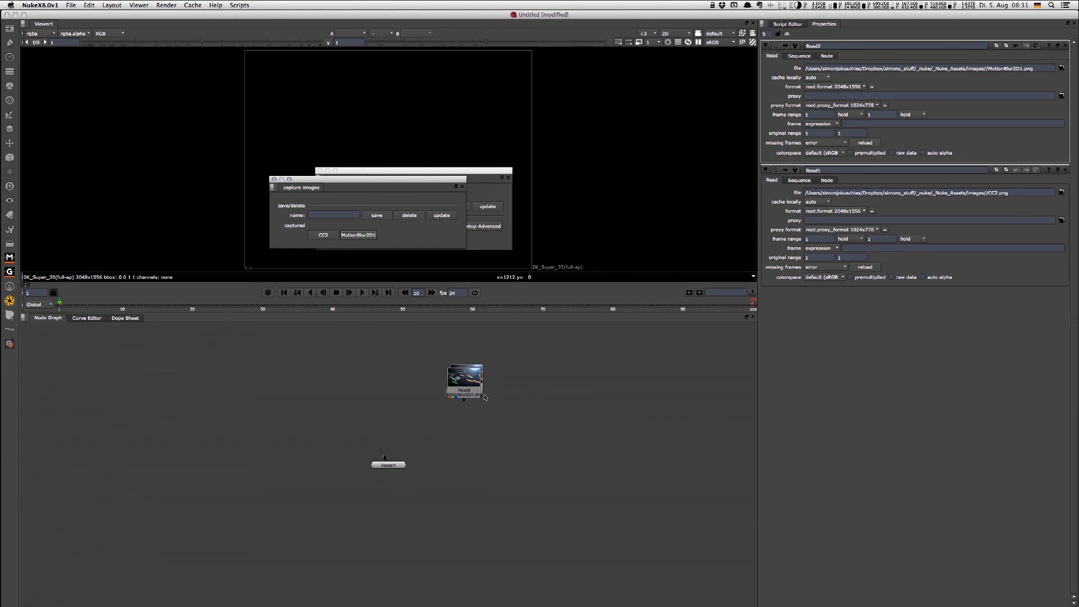
# - Wire Read1 and Read2 into Viewer1 inputs 1 and 2, moving the capture panels aside
pyautogui.press('1')
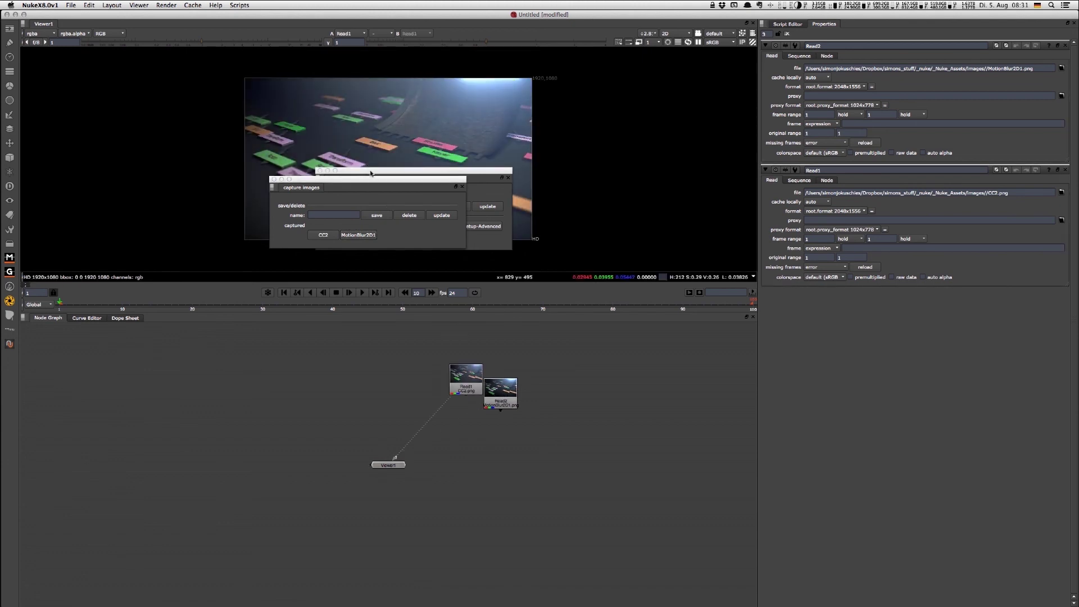
pyautogui.moveTo(374, 180); pyautogui.dragTo(576, 267)
pyautogui.moveTo(505, 274); pyautogui.dragTo(572, 304)
pyautogui.moveTo(346, 178); pyautogui.dragTo(627, 345)
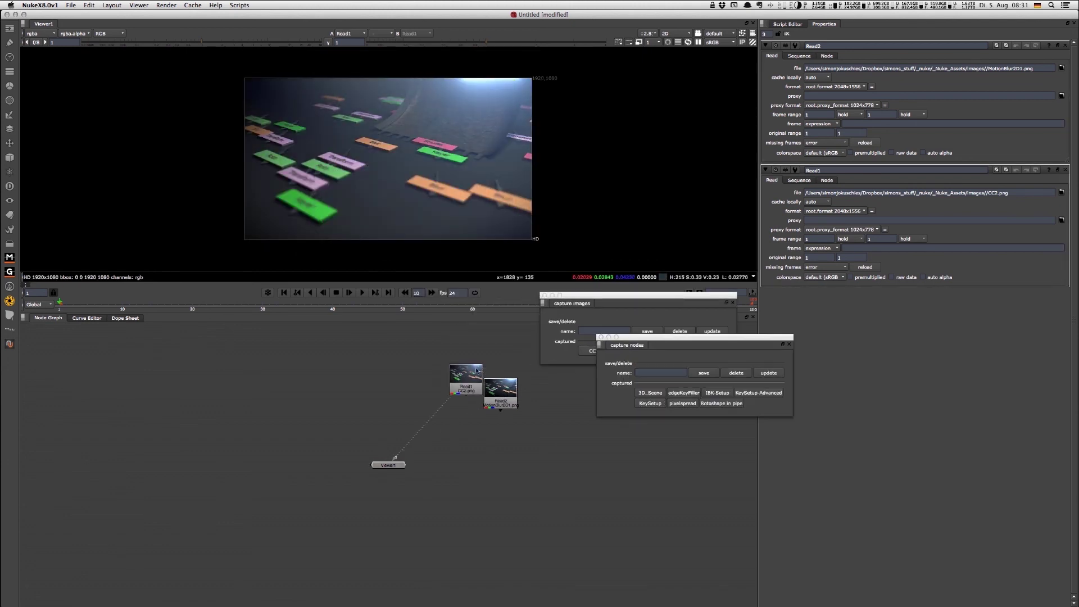
pyautogui.press('2')
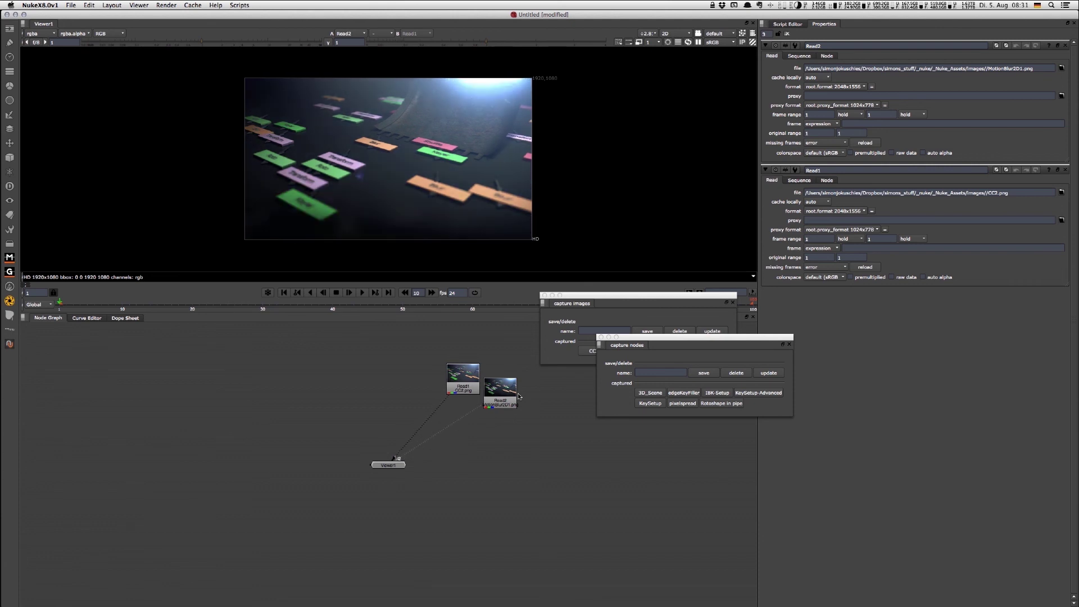